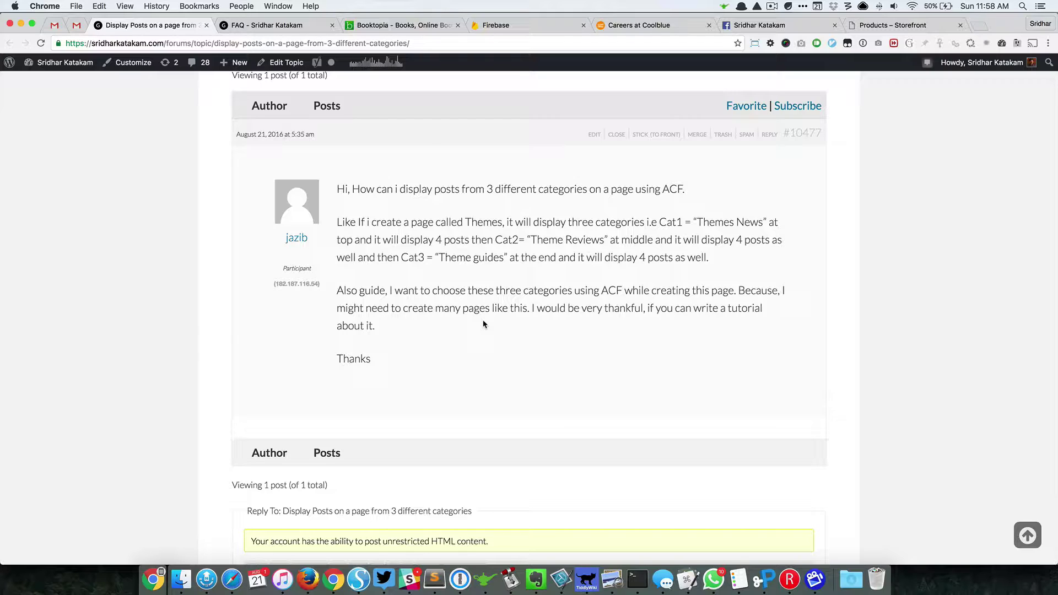
Step: Switch to the Chrome window with the genesis.dev WordPress Dashboard
key(super+grave)
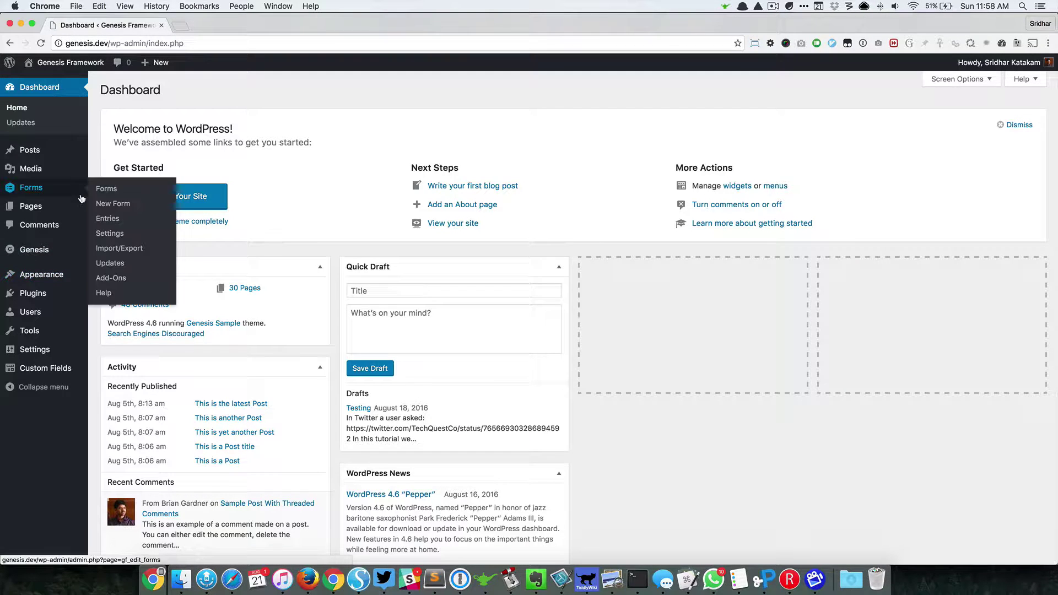
Step: Publish a new page 'Test Page 123' with the body 'This is the Page content'
click(55, 212)
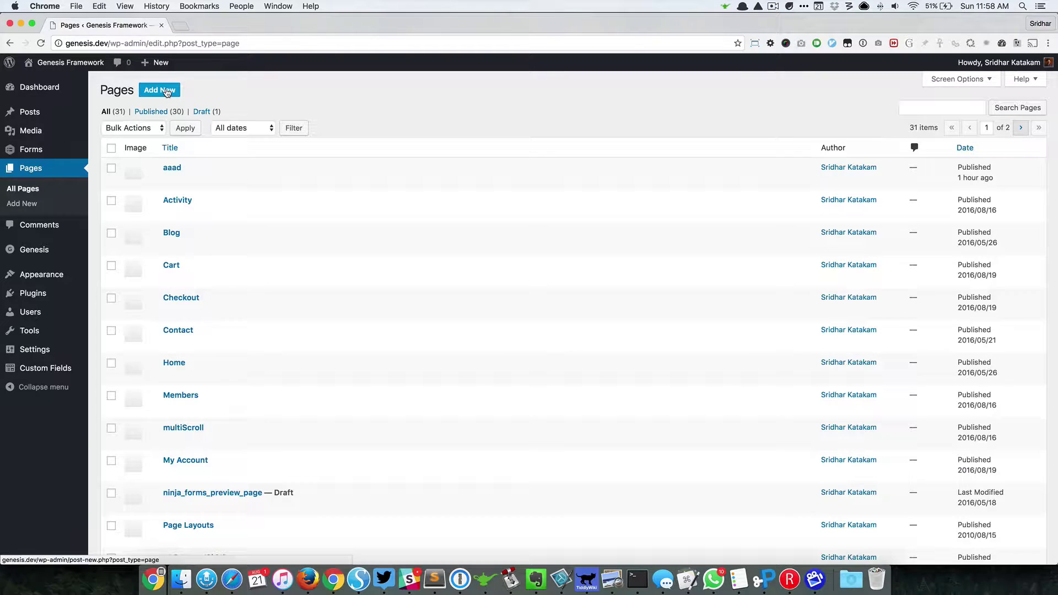
click(167, 92)
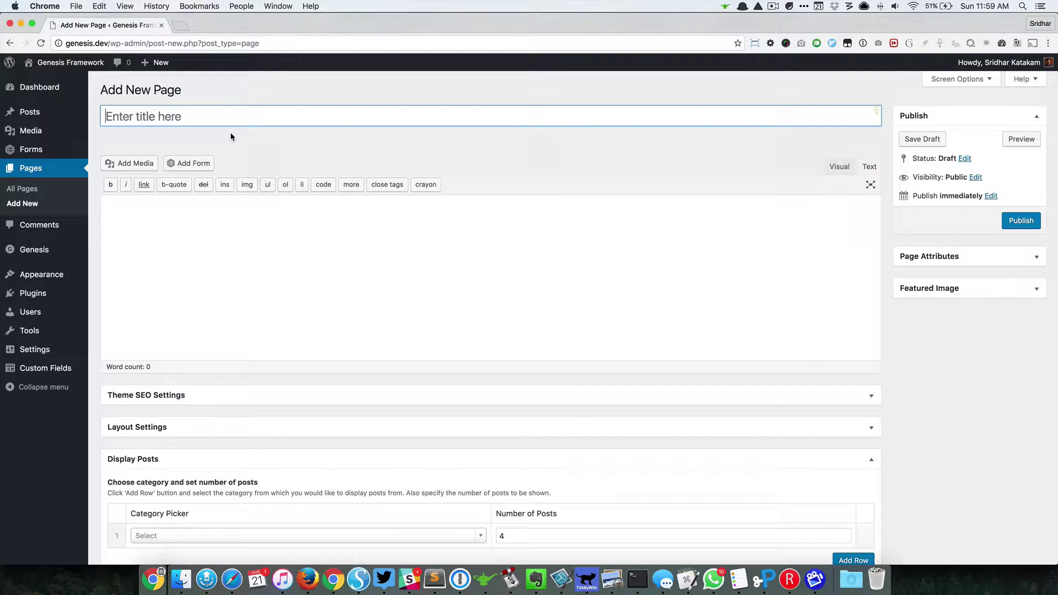
text(Test Page 123)
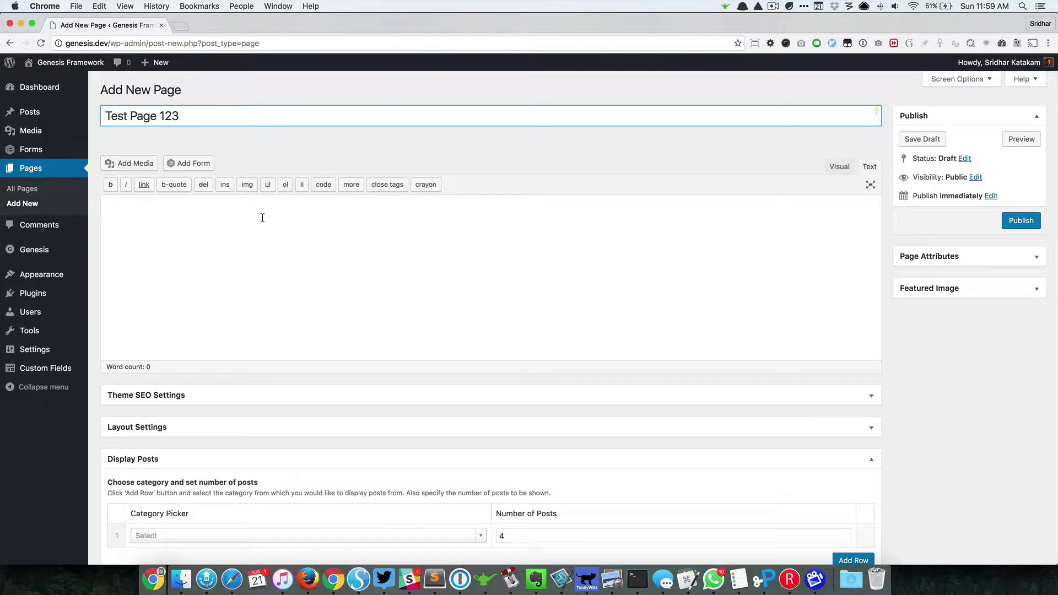
click(262, 217)
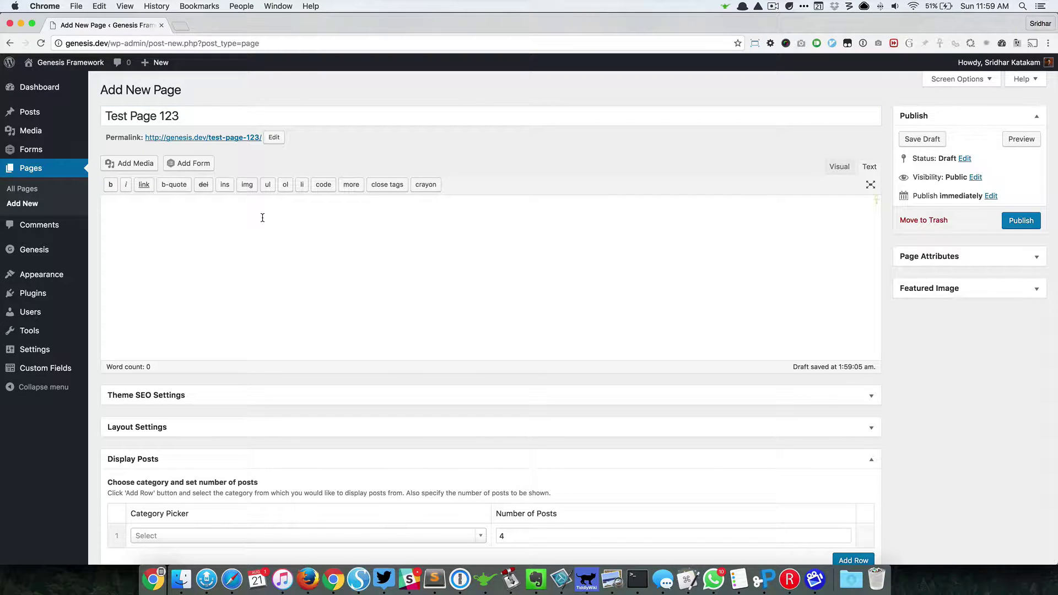
text(This is the Page content.)
click(1024, 223)
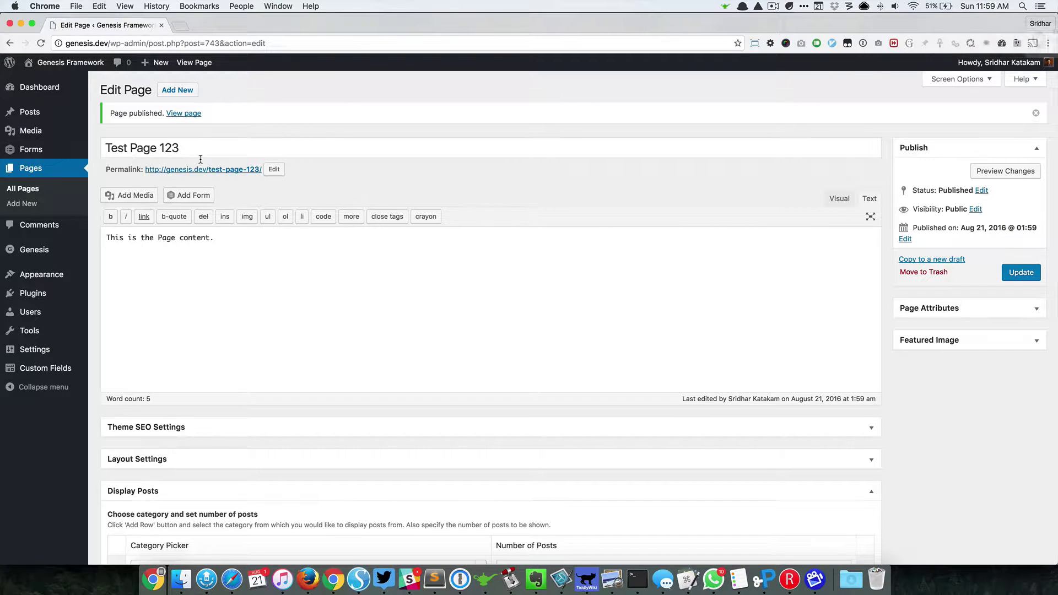
Step: Open the published Test Page 123 permalink in a new tab, view it, and return to the editor
right_click(242, 172)
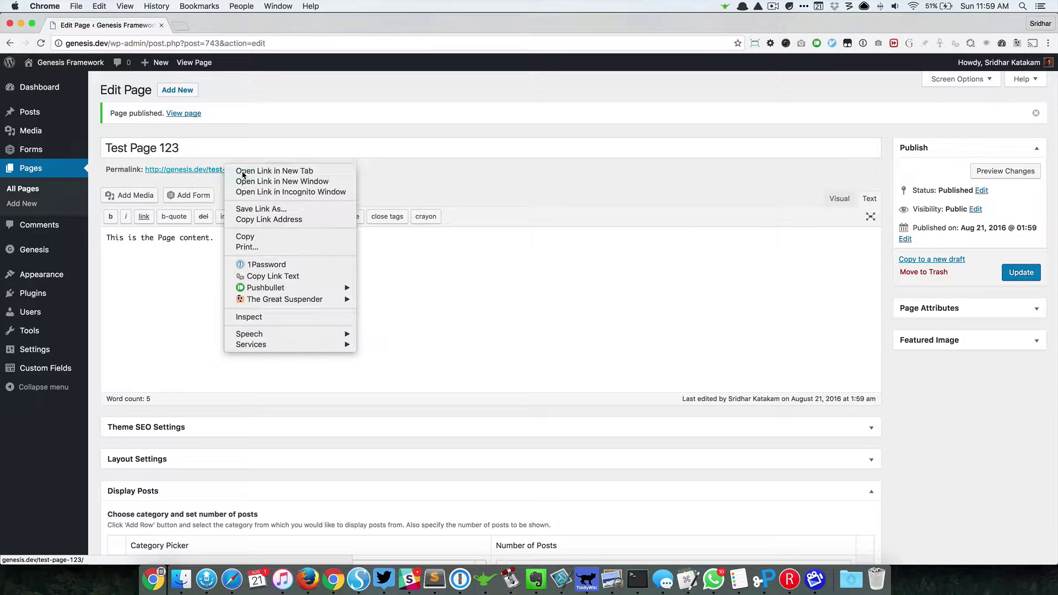
click(242, 172)
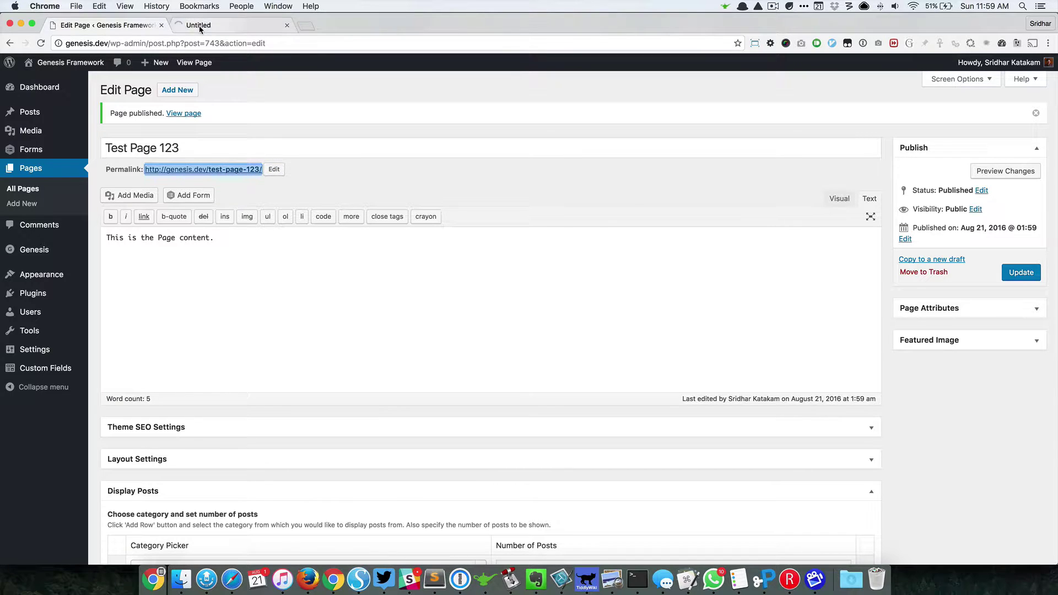
click(199, 26)
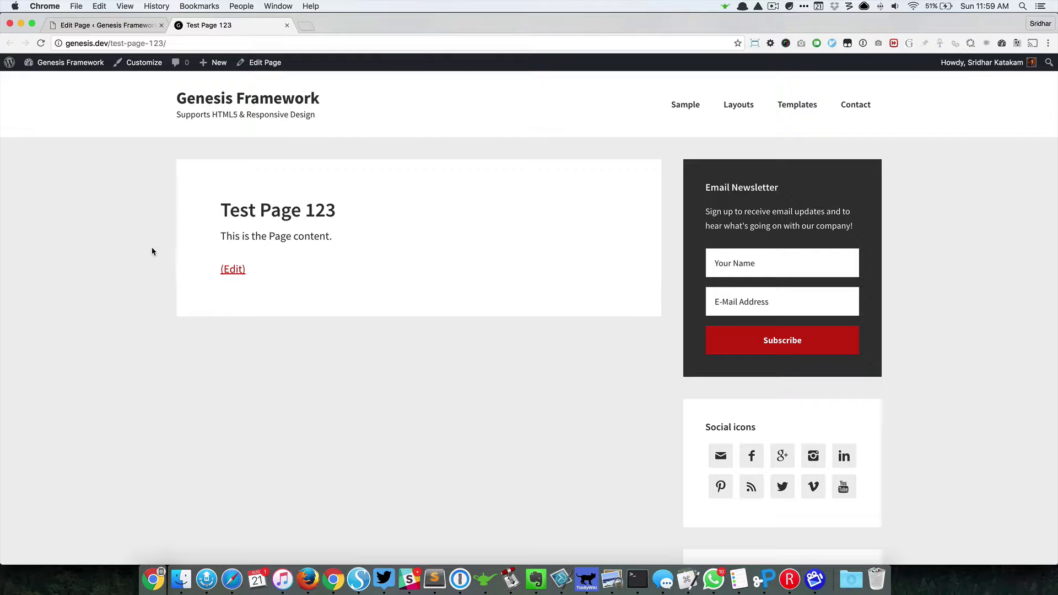
click(136, 26)
Step: Set Display Posts row 1 to Category #1 with 2 posts, and add a second row
scroll(739, 354, down, 5)
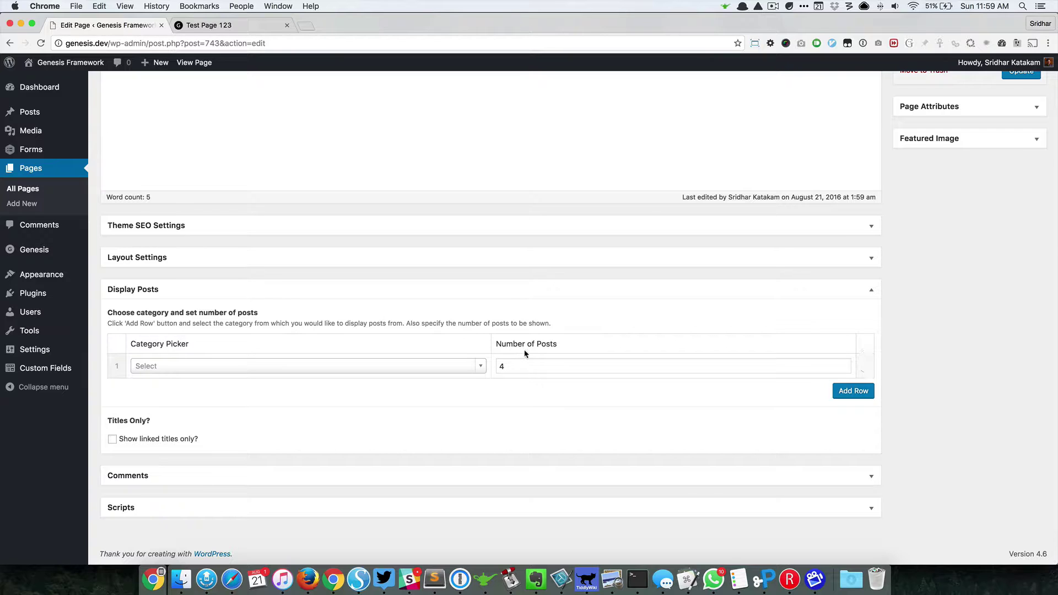
click(481, 367)
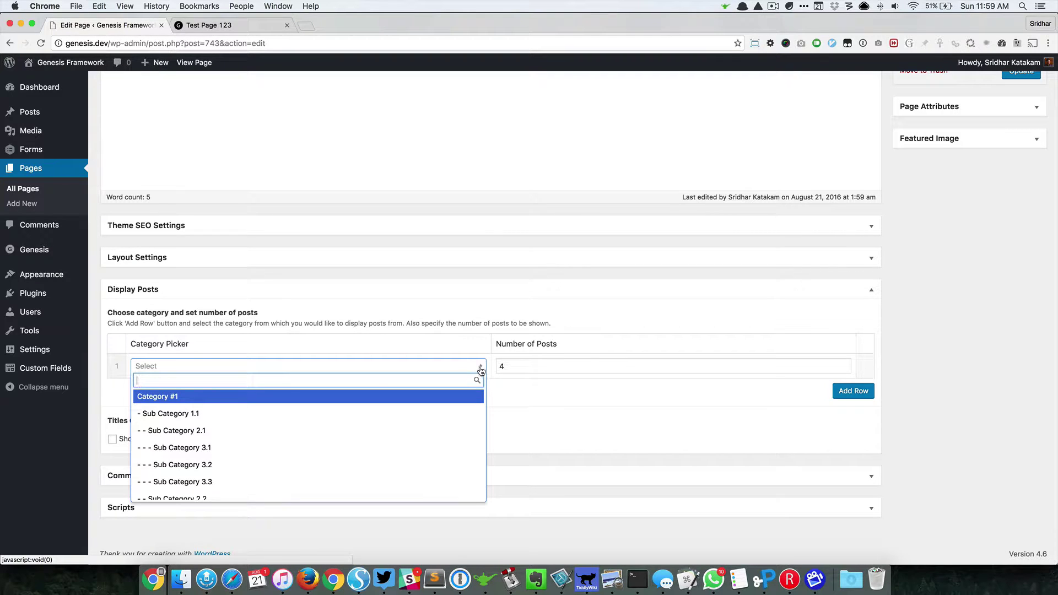
click(258, 400)
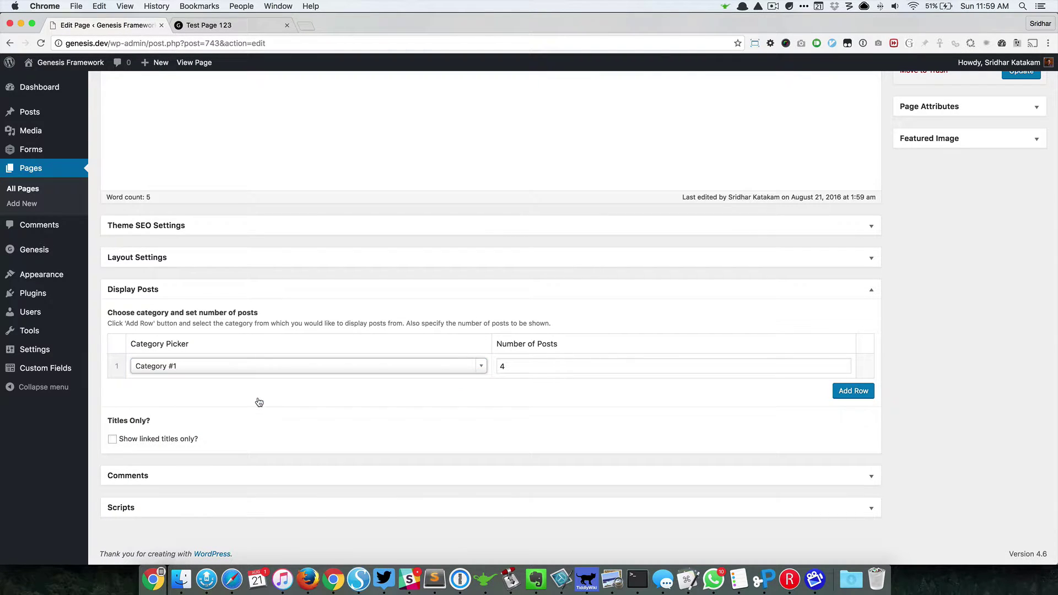
click(519, 369)
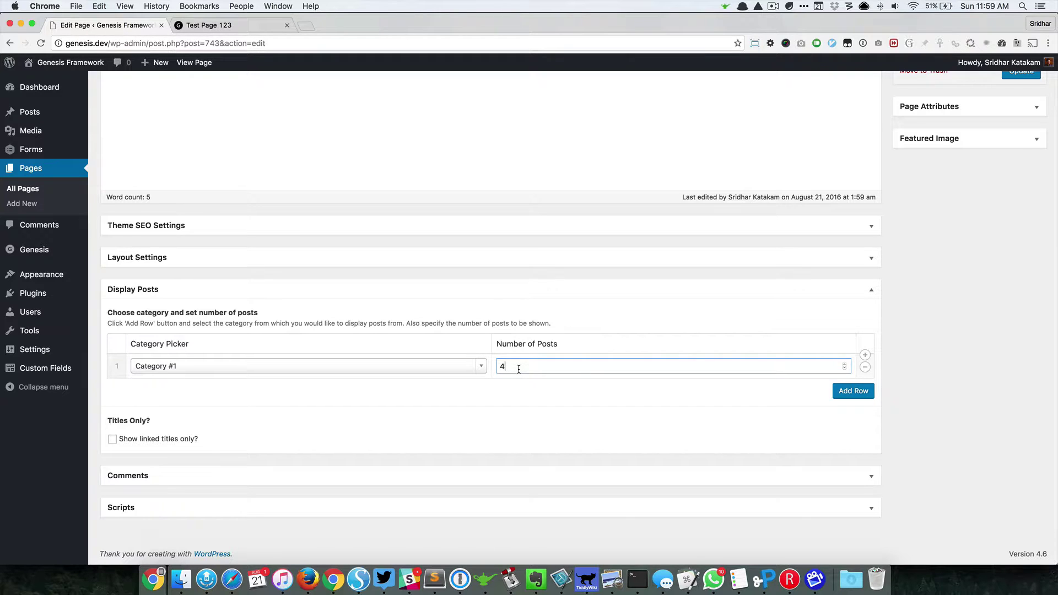
key(BackSpace)
text(2)
click(853, 392)
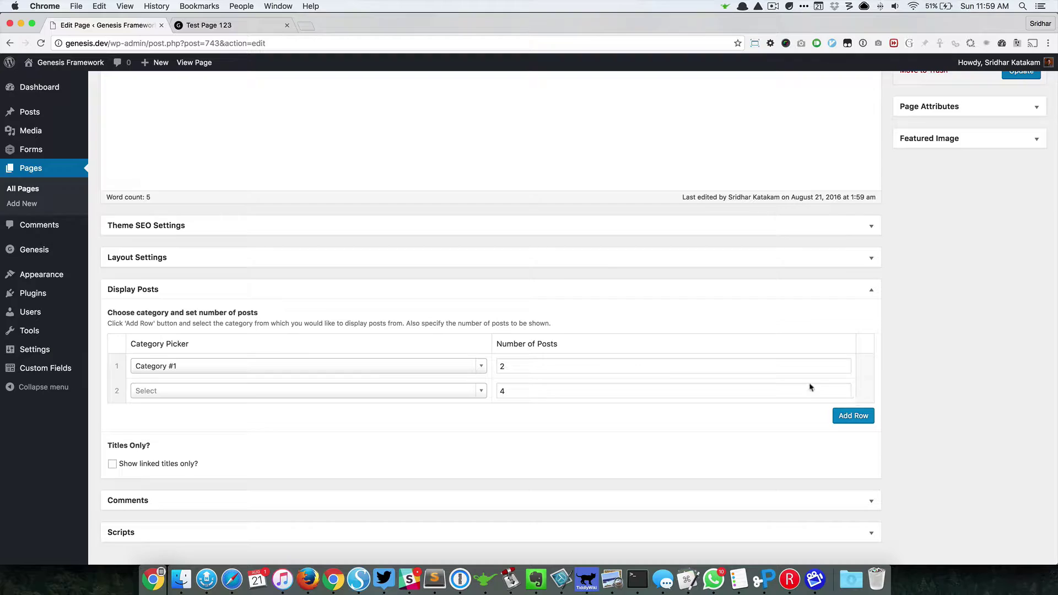
Step: Set the second Display Posts row to Category #2 with 1 post
click(395, 392)
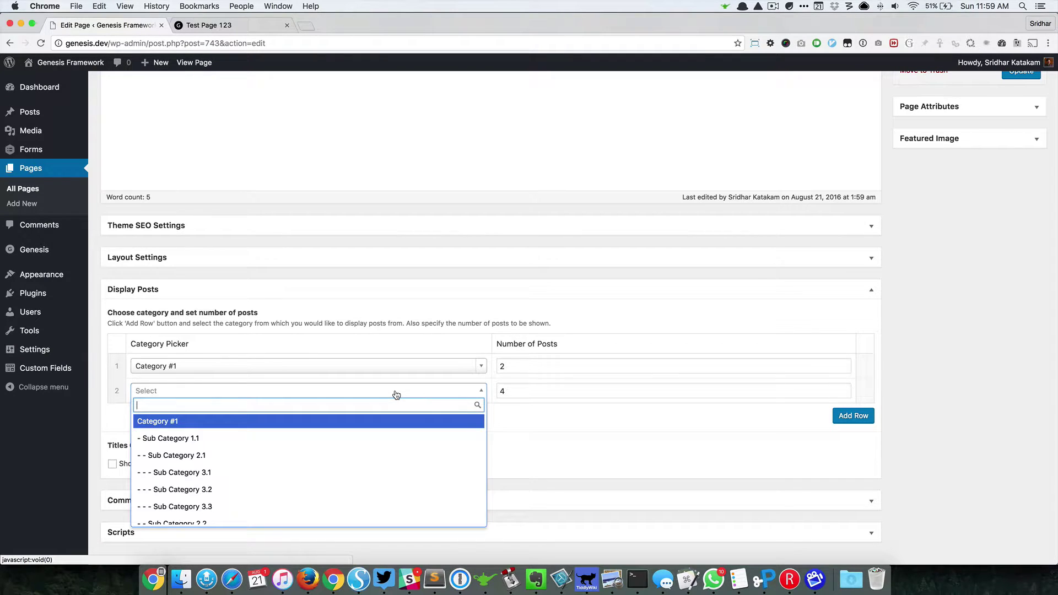
scroll(307, 440, down, 5)
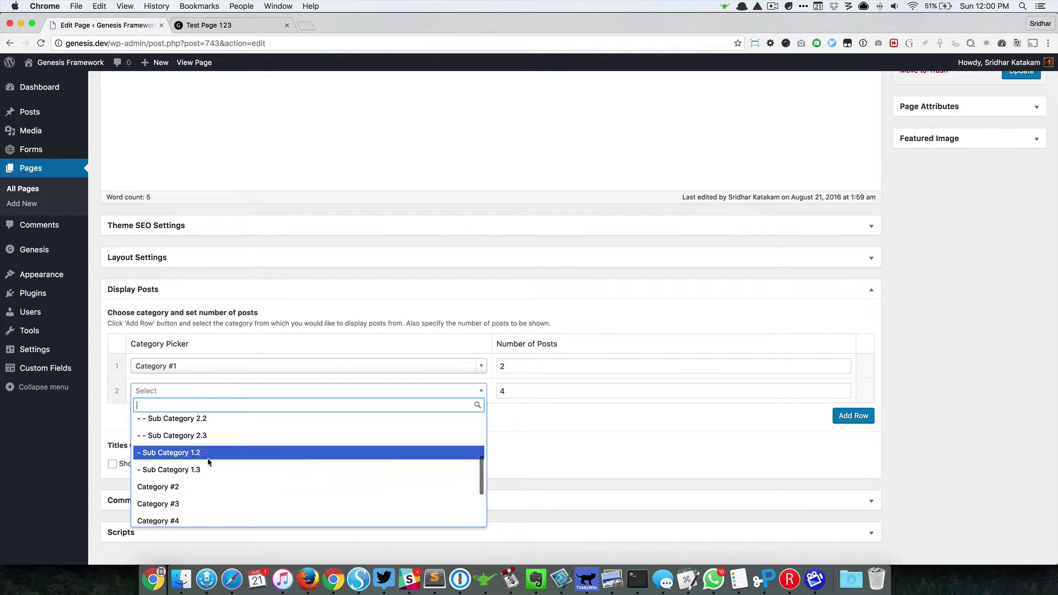
click(194, 485)
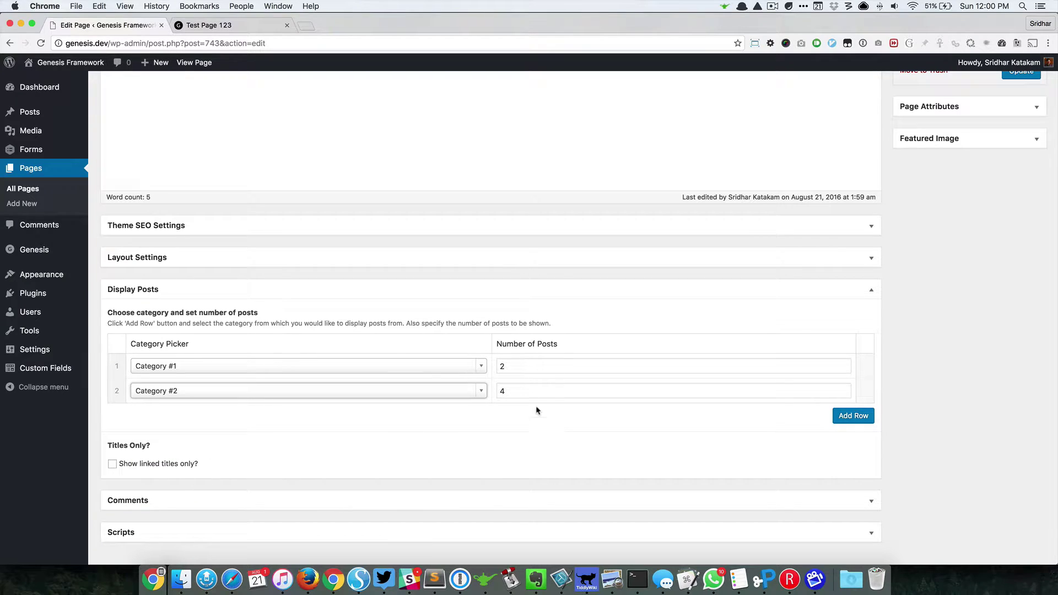
double_click(523, 392)
text(1)
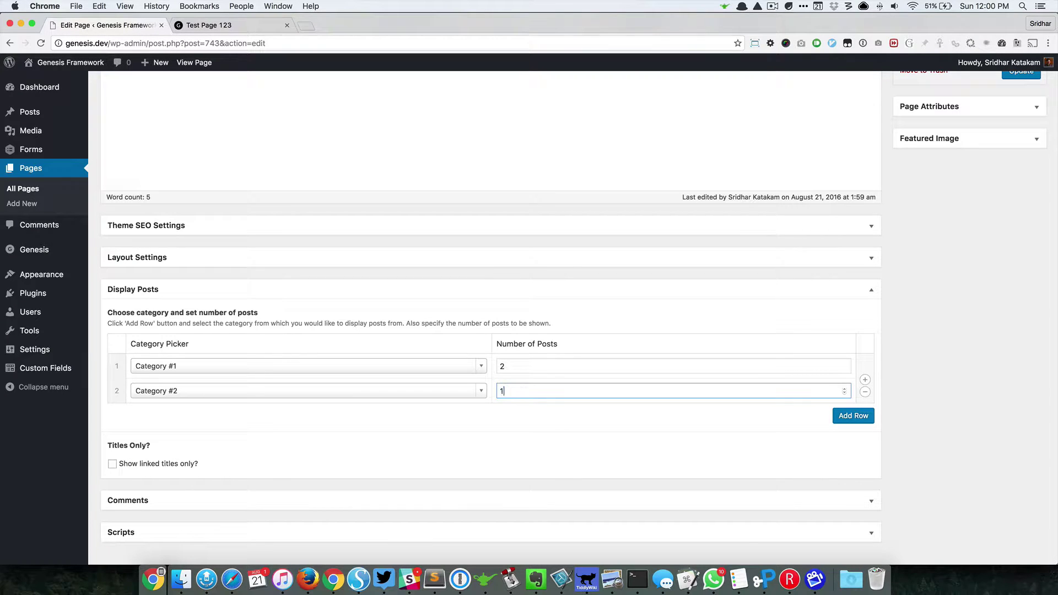
scroll(649, 453, down, 1)
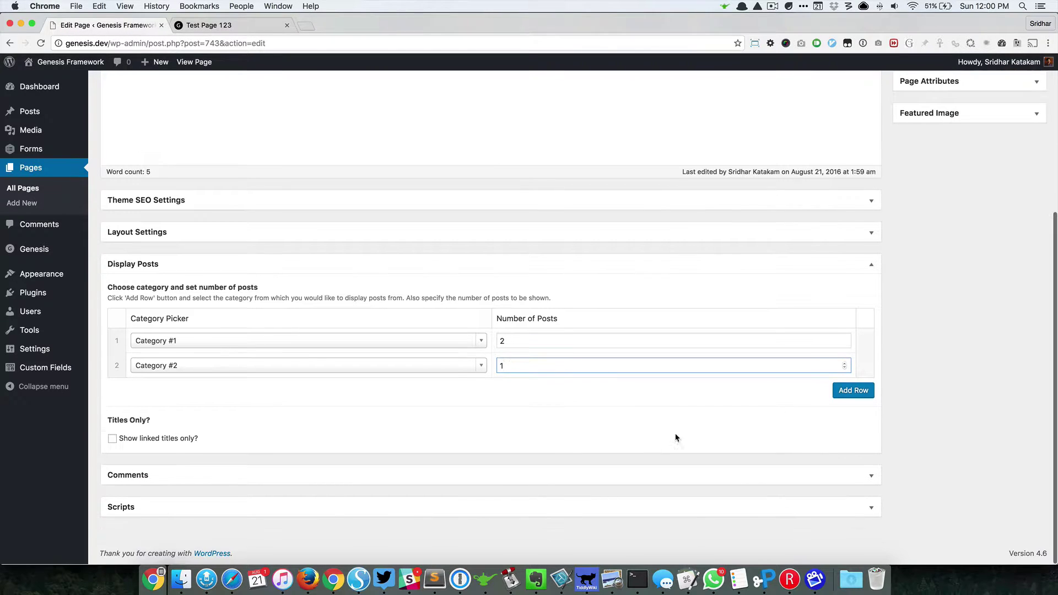
Step: Add a third row set to Uncategorized with 4 posts, and update the page
click(856, 395)
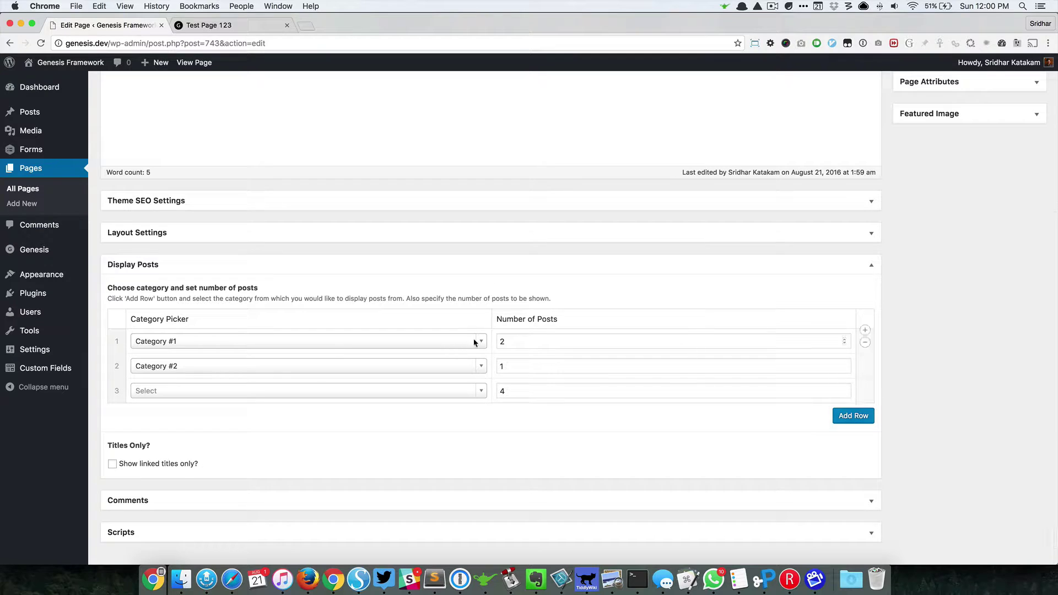
click(394, 396)
scroll(274, 434, down, 5)
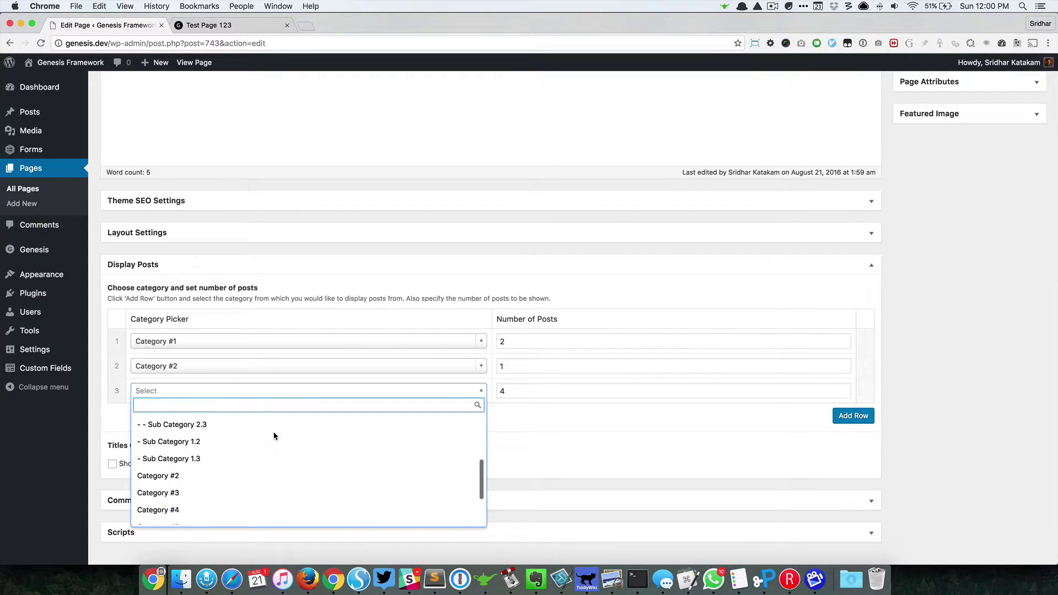
click(209, 481)
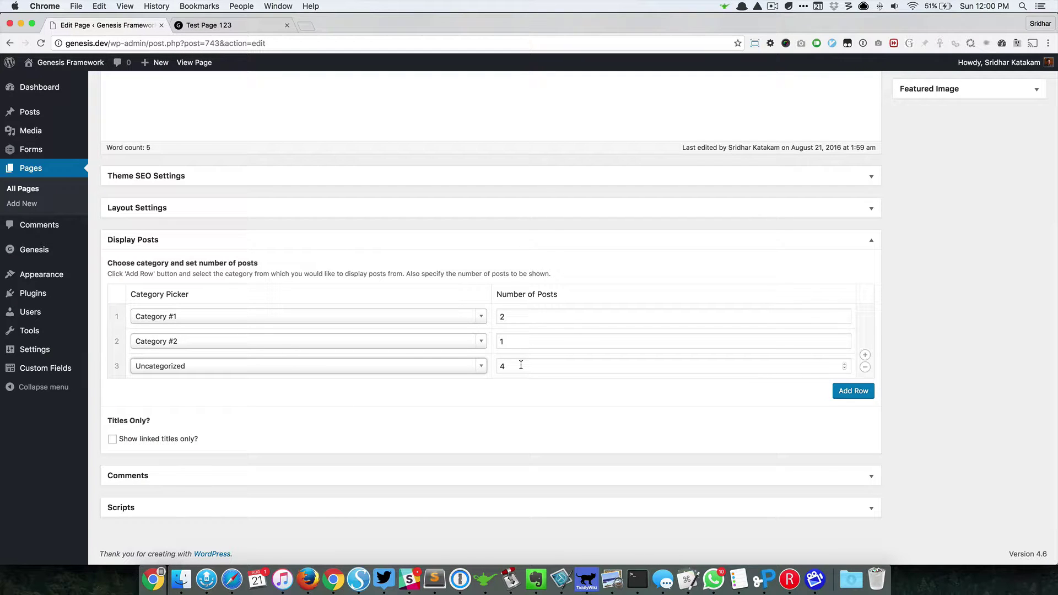
scroll(971, 342, up, 5)
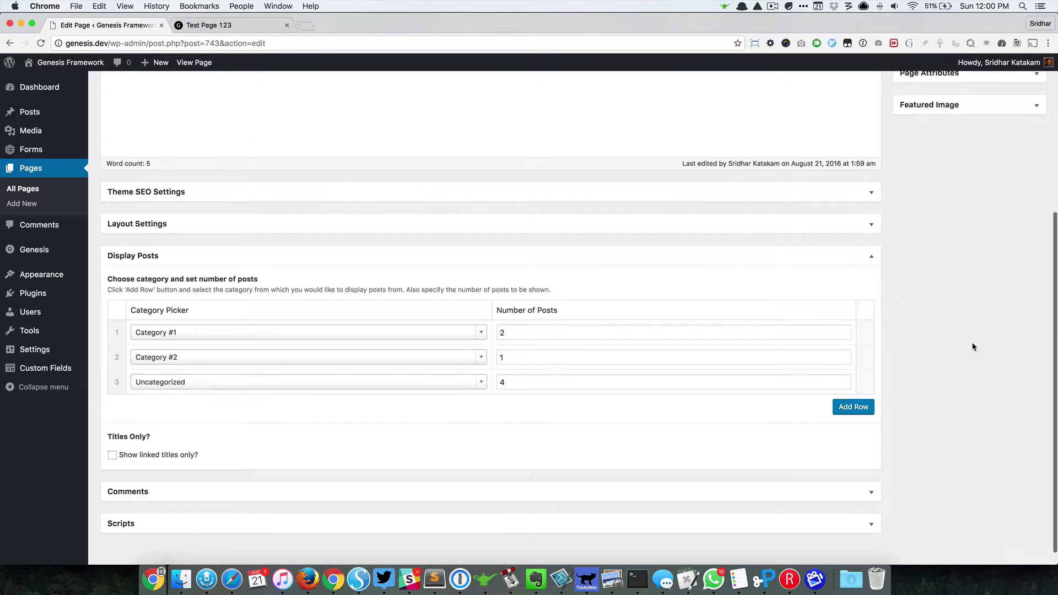
click(1027, 277)
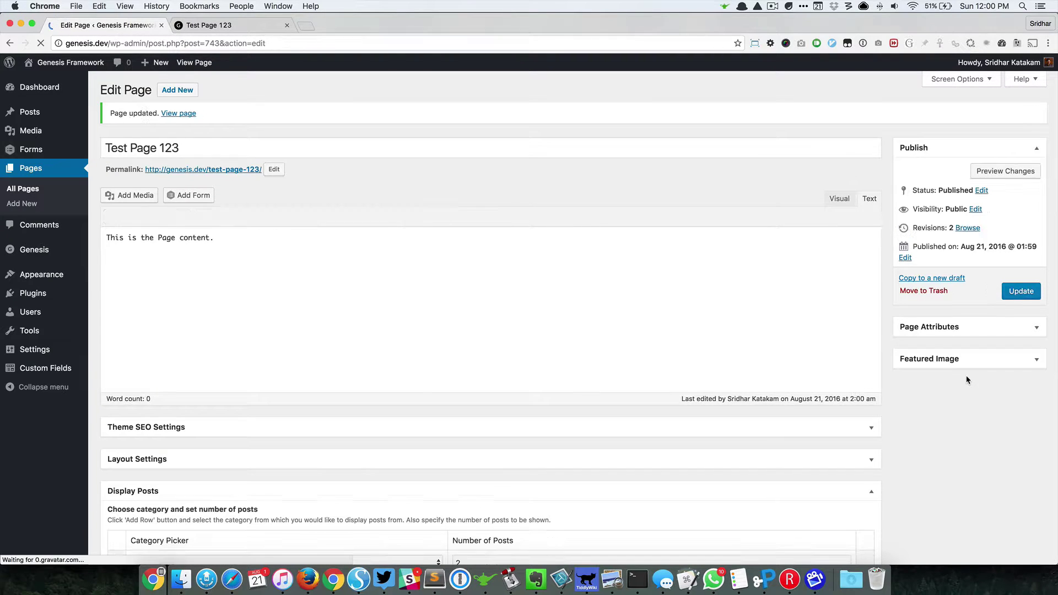
Step: Review the Display Posts table, then view Test Page 123 on the front end
scroll(966, 379, down, 5)
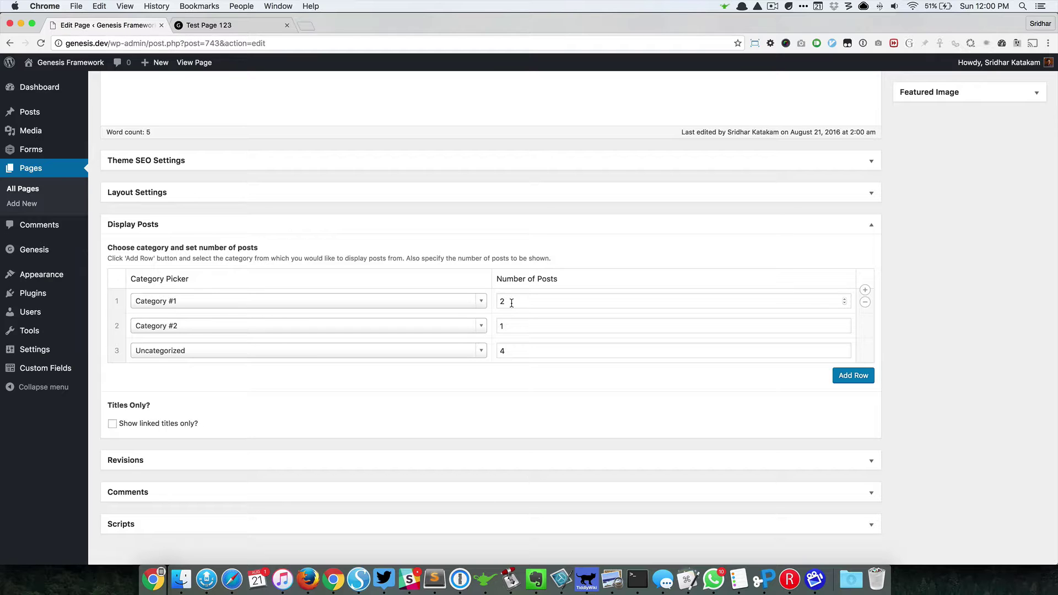
click(227, 24)
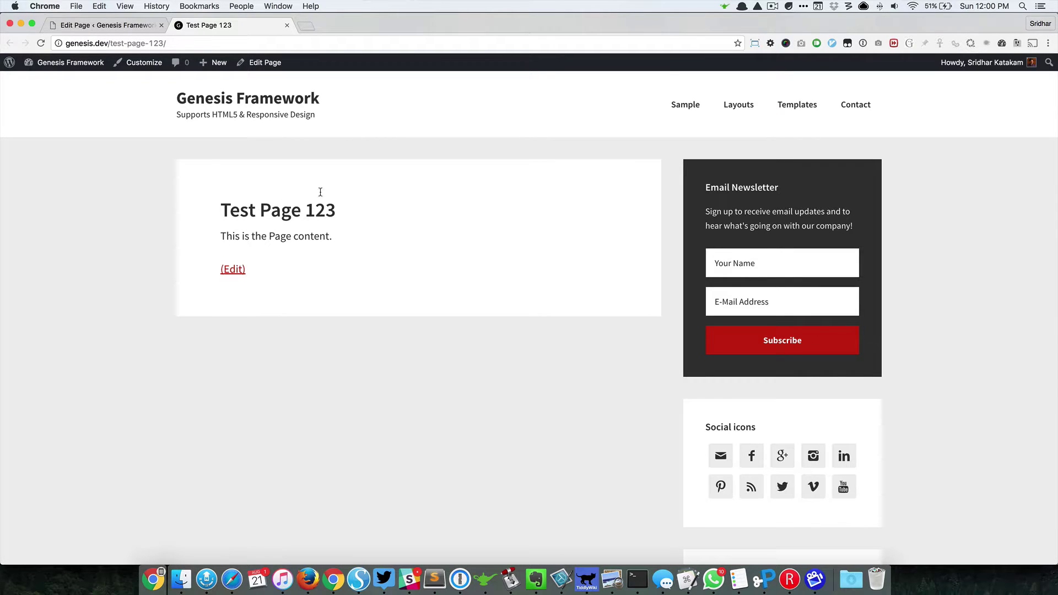
Step: Reload the live page and compare its Category #1 section with the editor's row
click(41, 44)
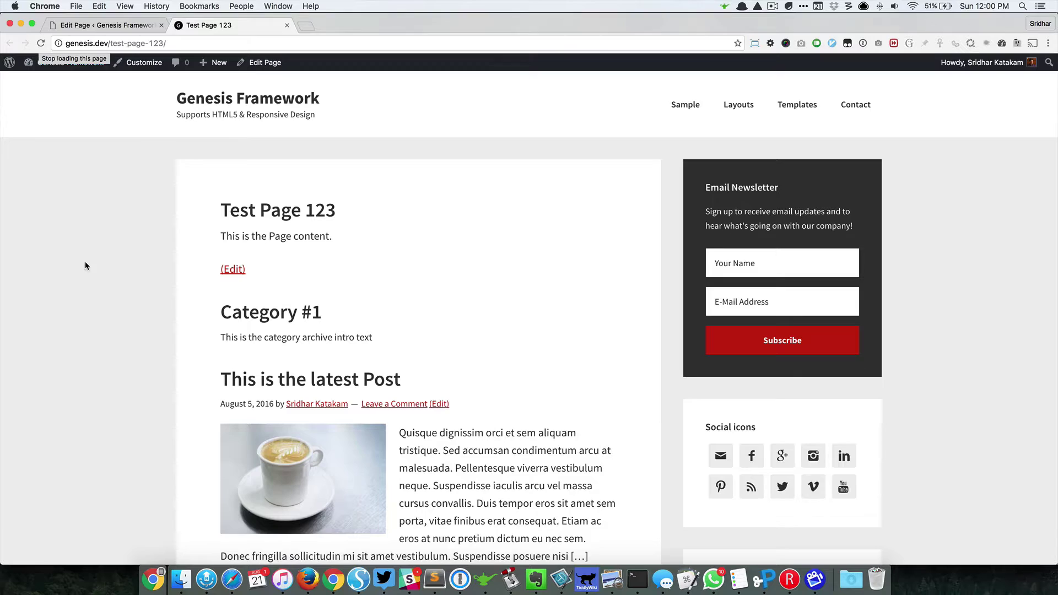
triple_click(275, 223)
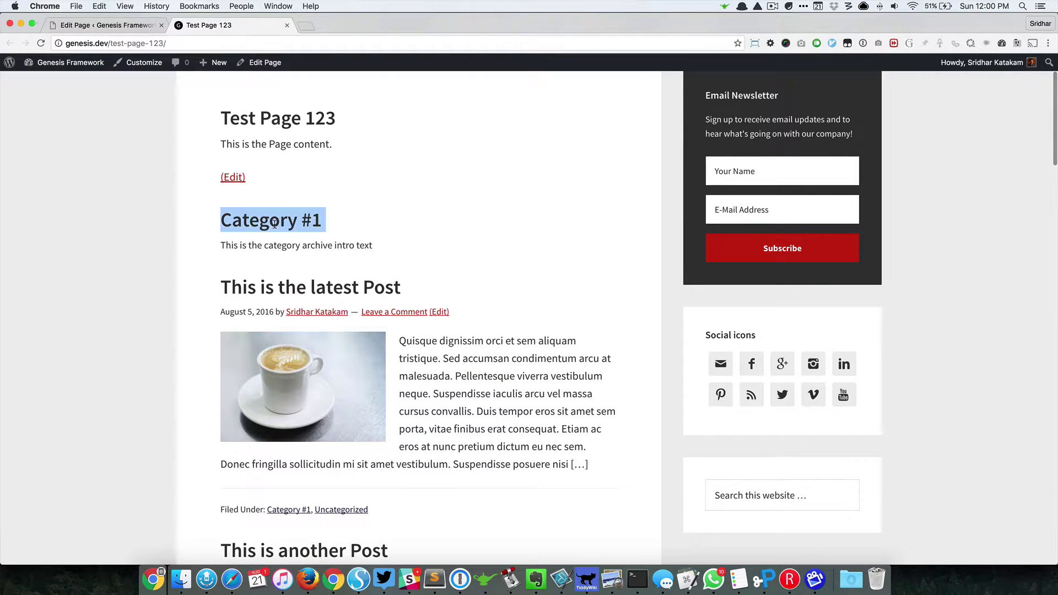
click(135, 25)
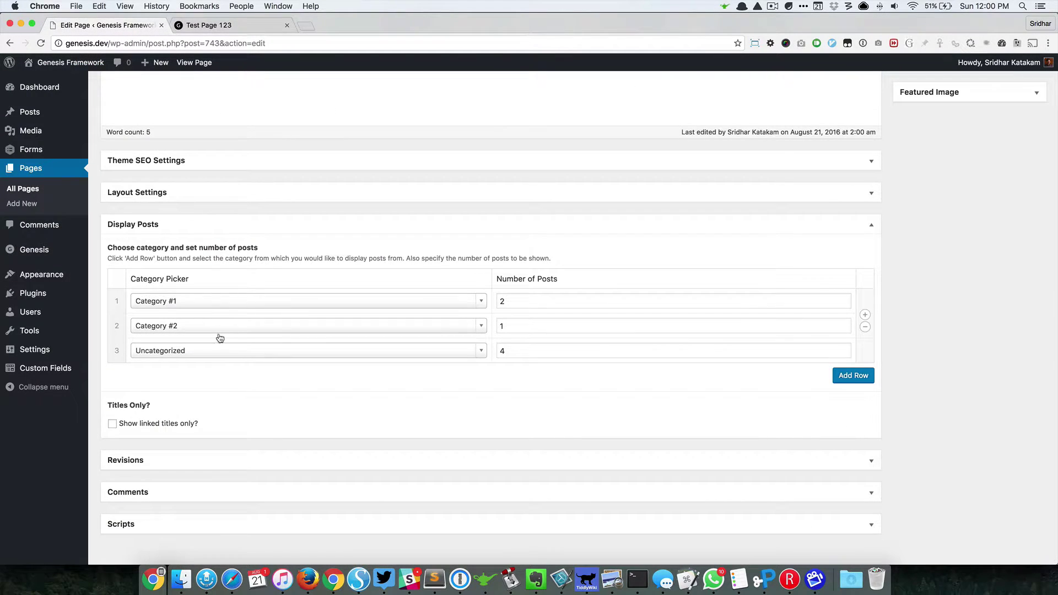
click(238, 26)
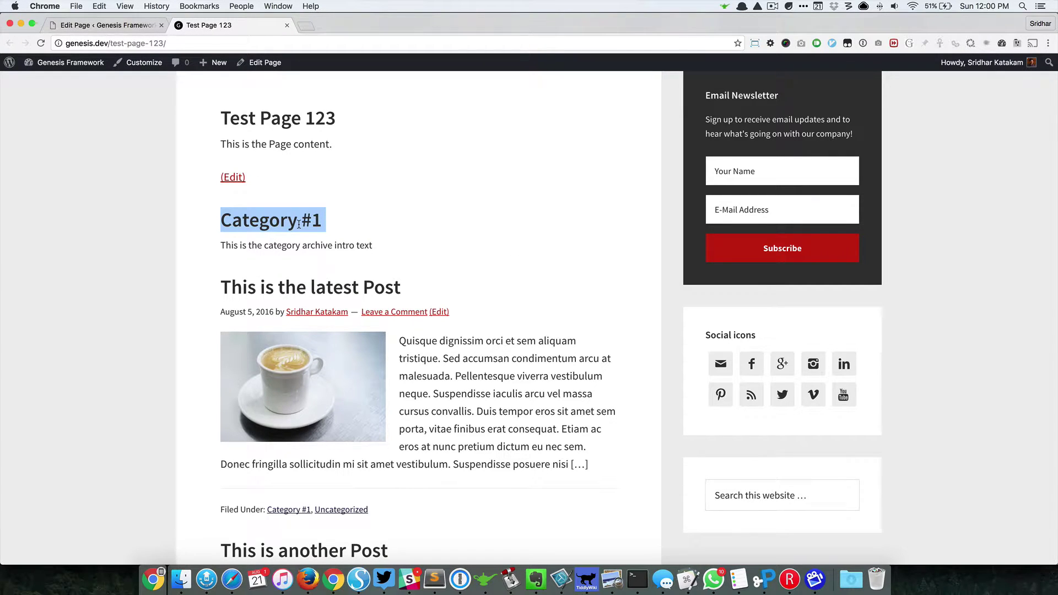
triple_click(289, 247)
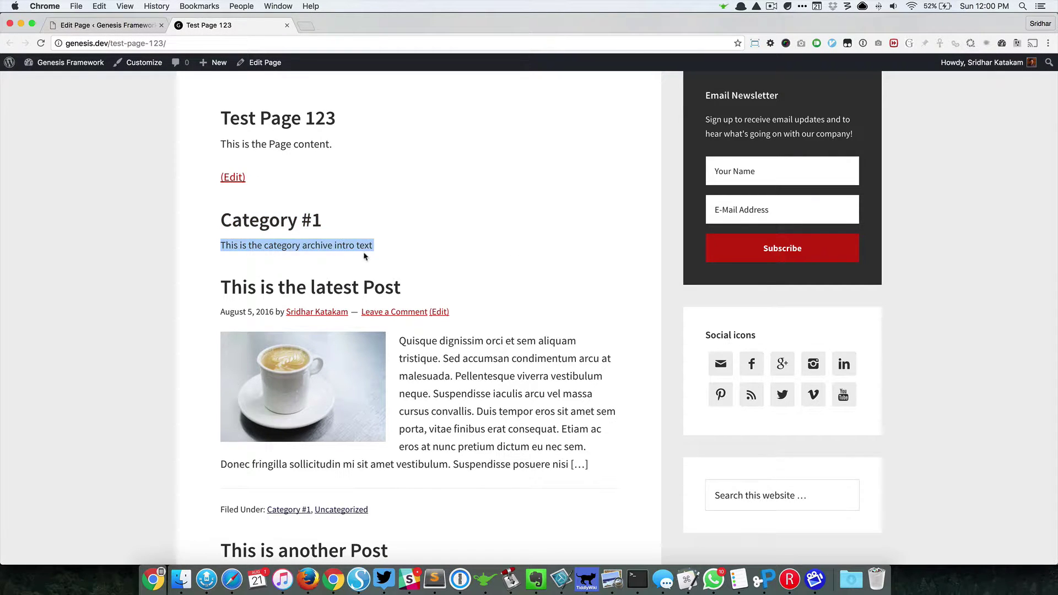
scroll(441, 251, down, 1)
click(442, 251)
scroll(430, 248, down, 2)
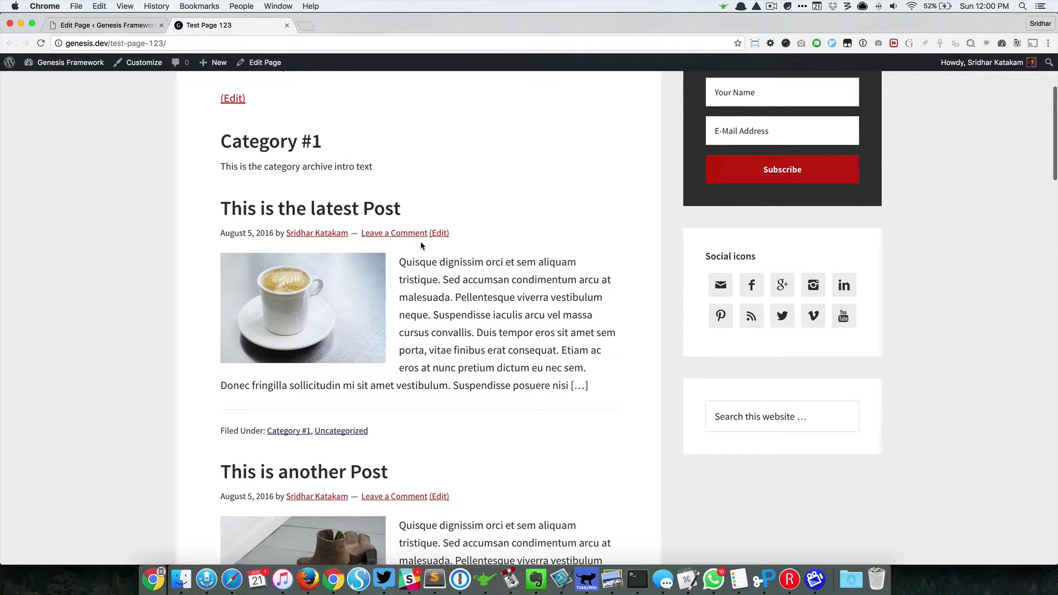
Step: Check the live Category #2 section against its Display Posts row settings
click(117, 26)
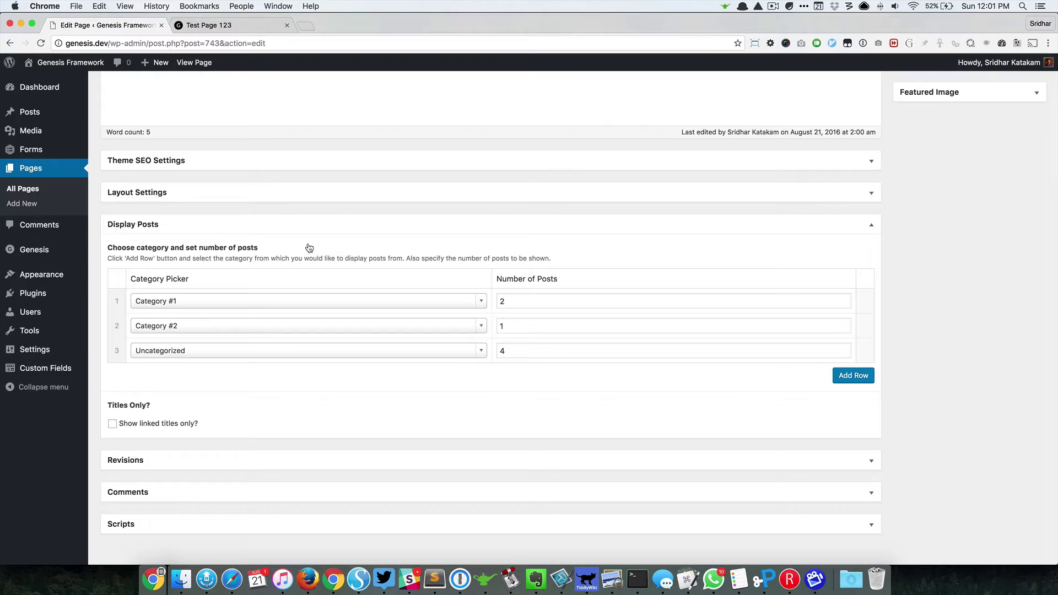
click(242, 26)
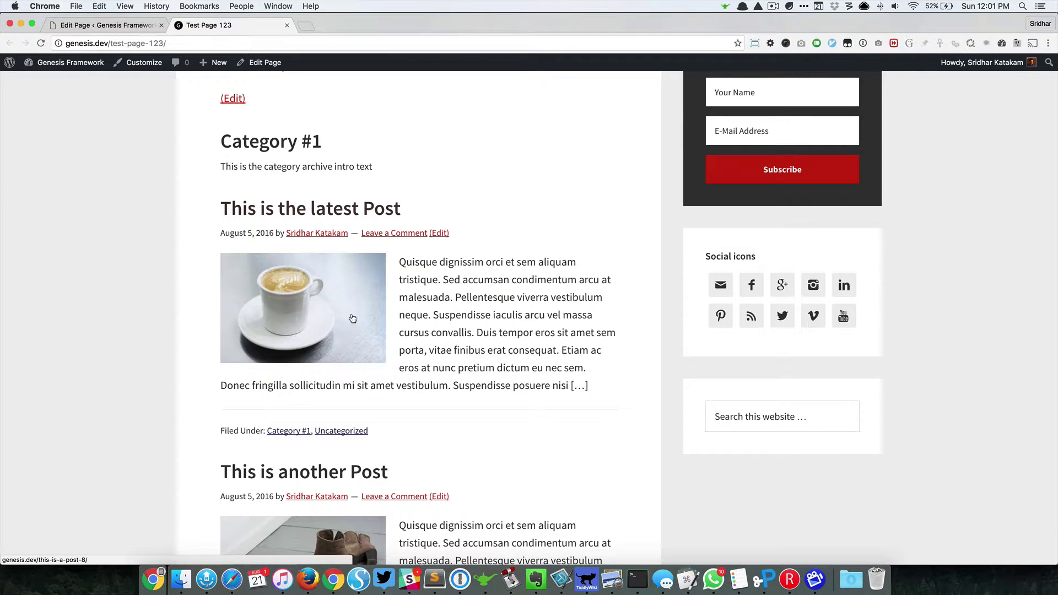
scroll(340, 257, down, 5)
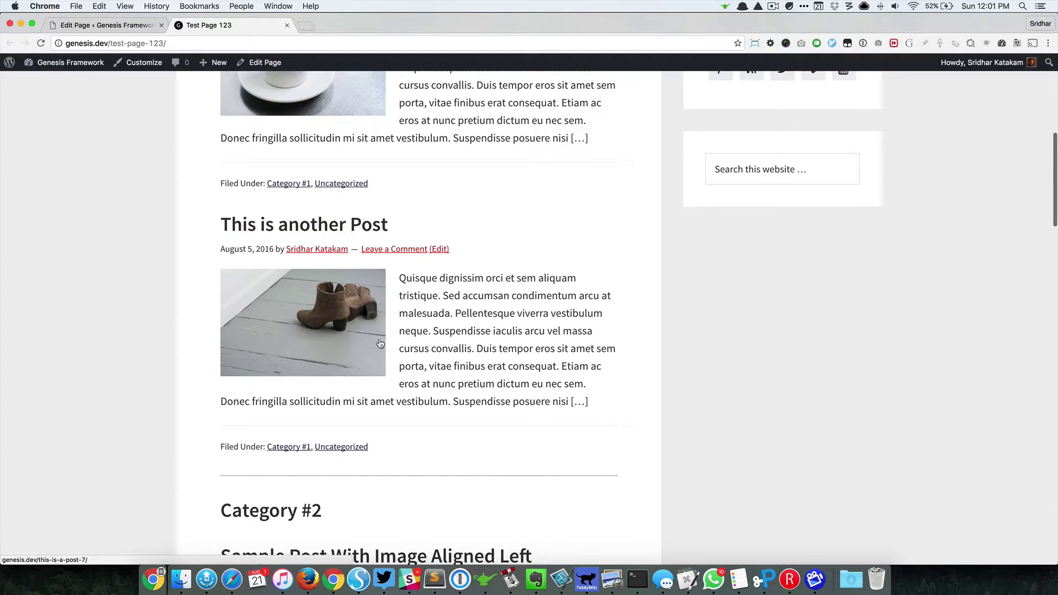
scroll(379, 342, down, 4)
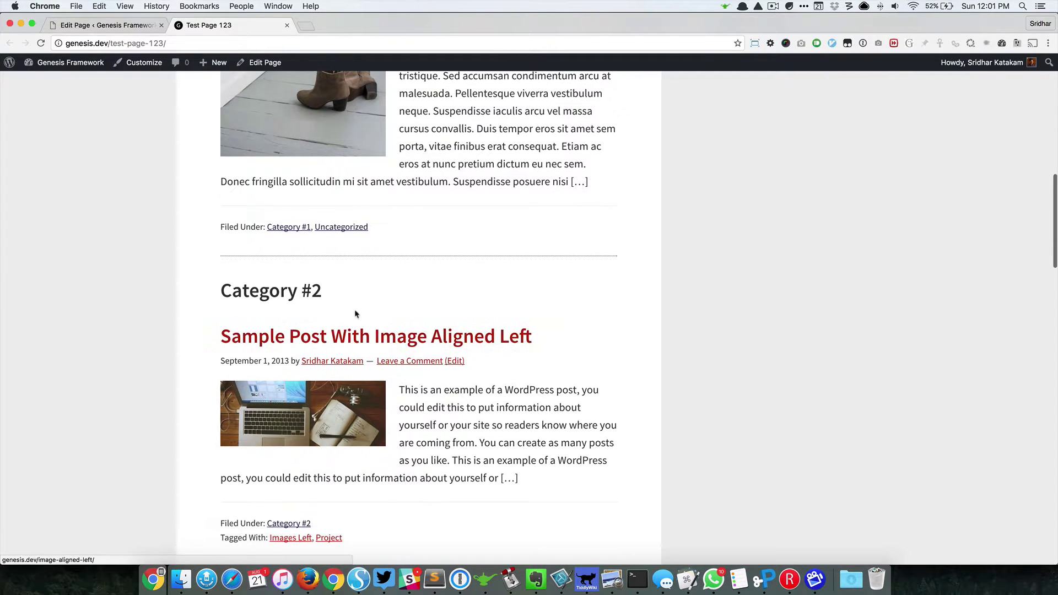
double_click(259, 290)
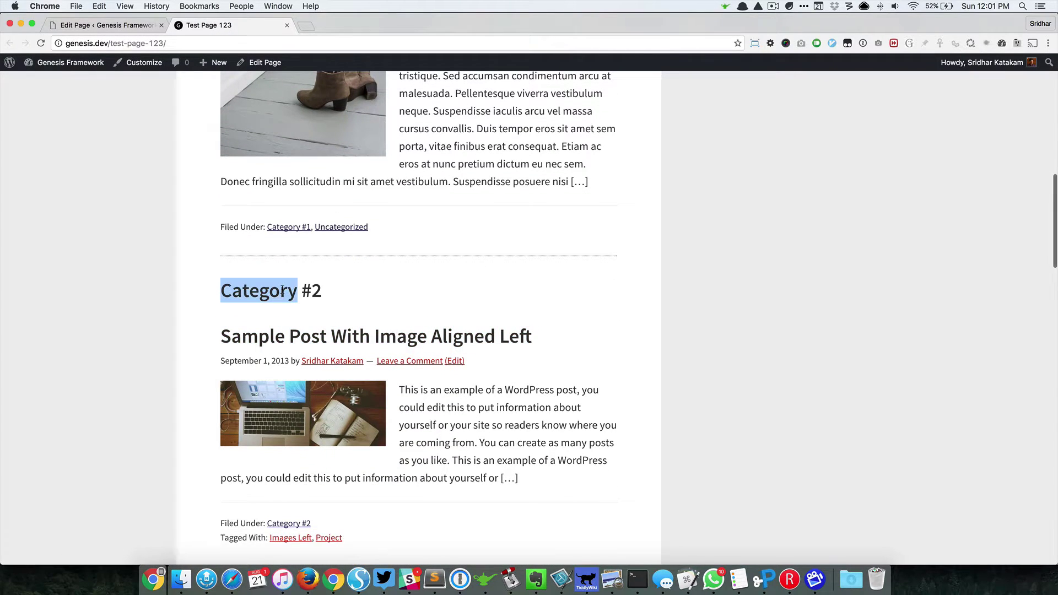
click(141, 29)
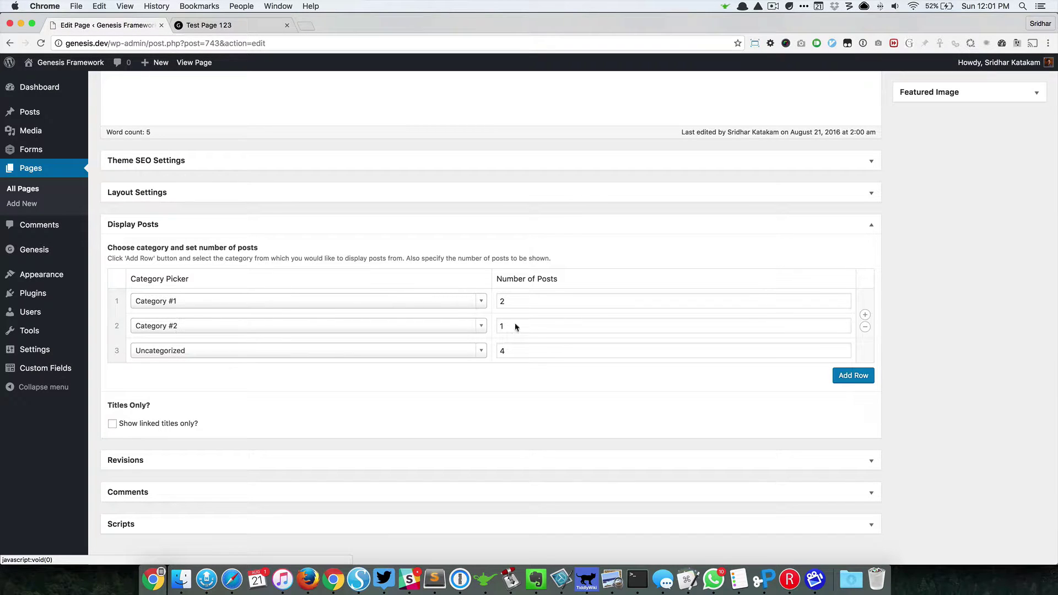
click(253, 23)
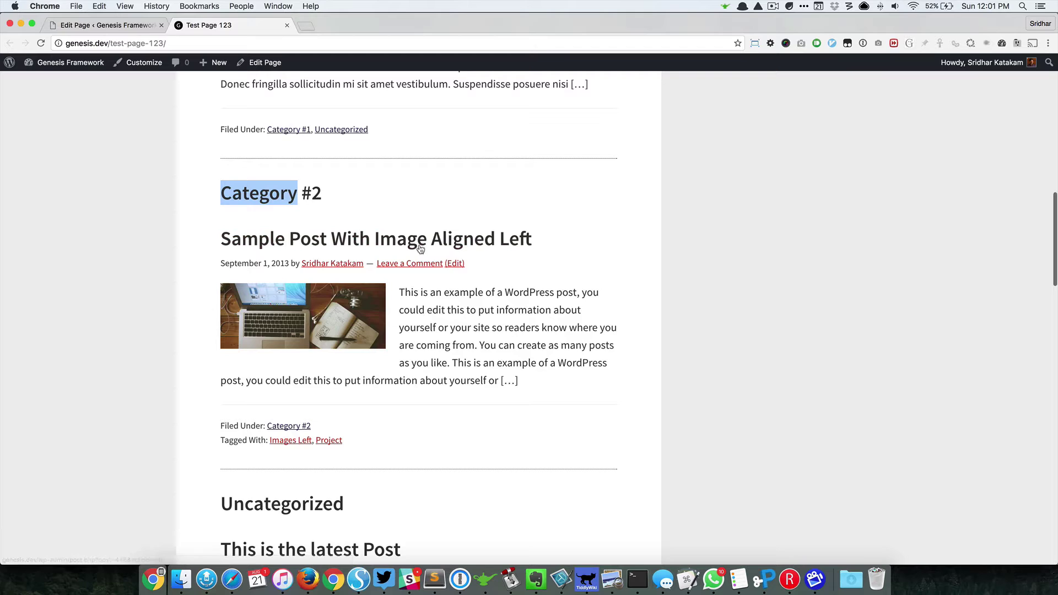
Step: Compare the live Uncategorized section with its row's post count of 4
scroll(454, 325, down, 5)
scroll(454, 324, down, 3)
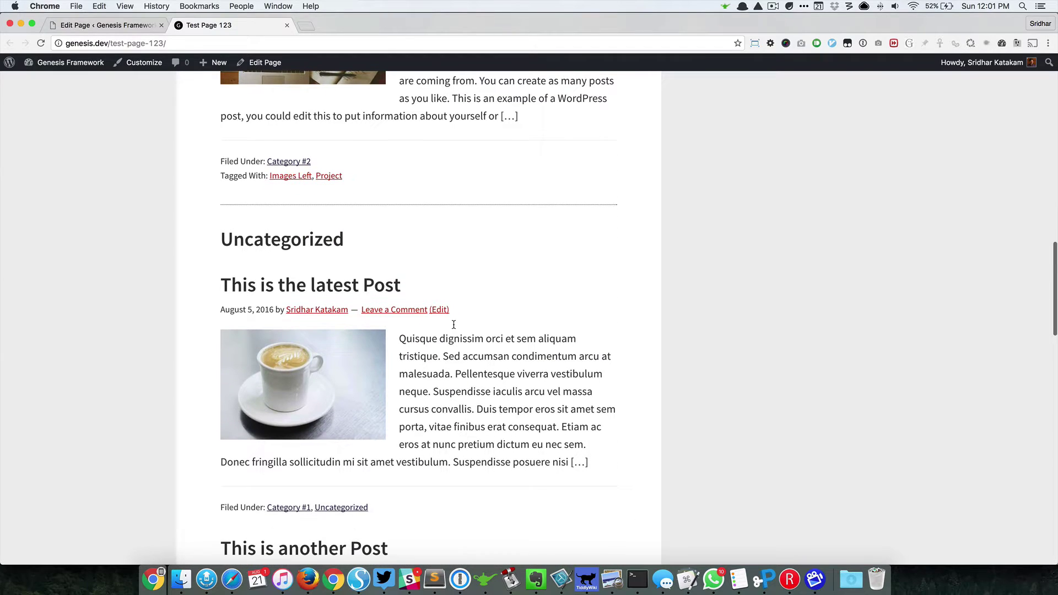
double_click(291, 238)
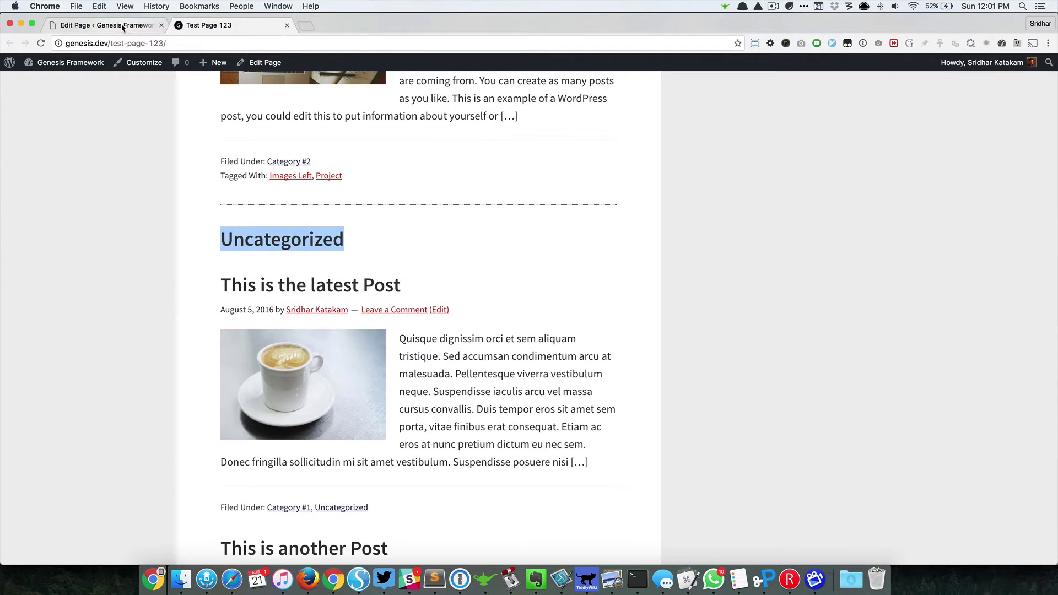
click(102, 25)
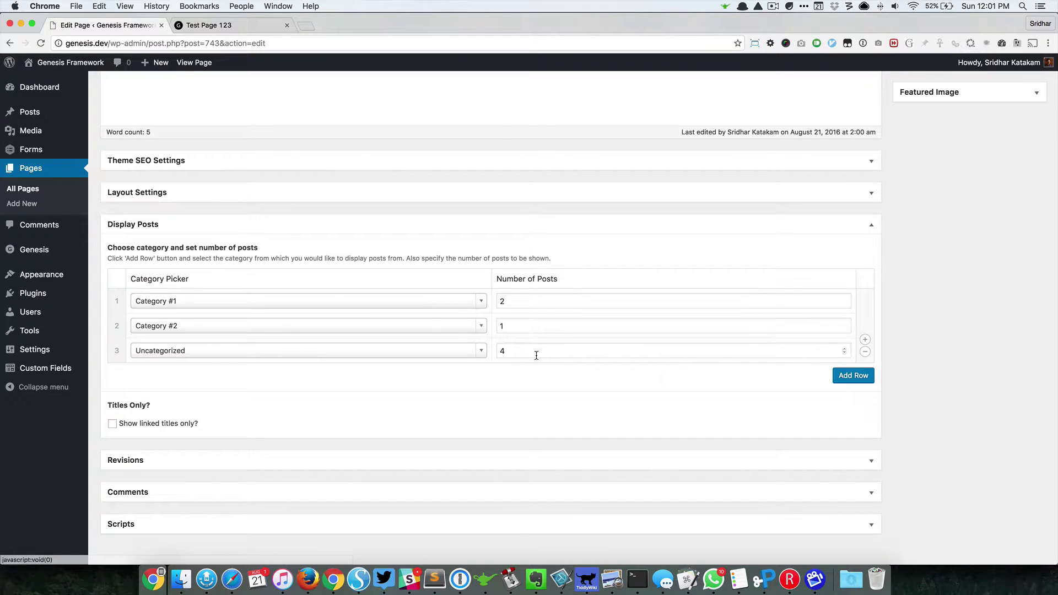
click(218, 28)
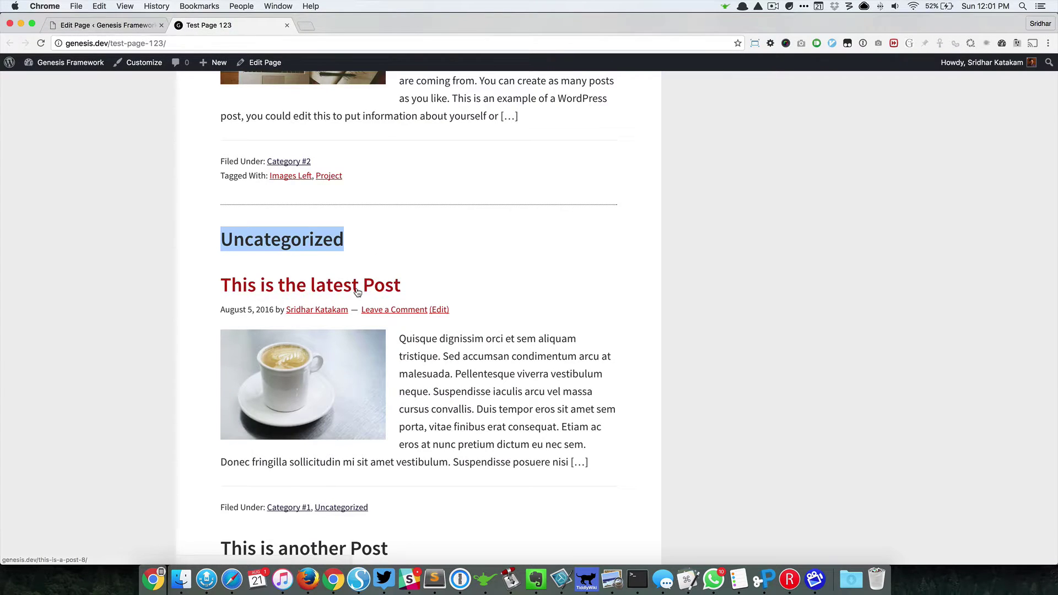
scroll(353, 289, down, 15)
scroll(356, 291, down, 3)
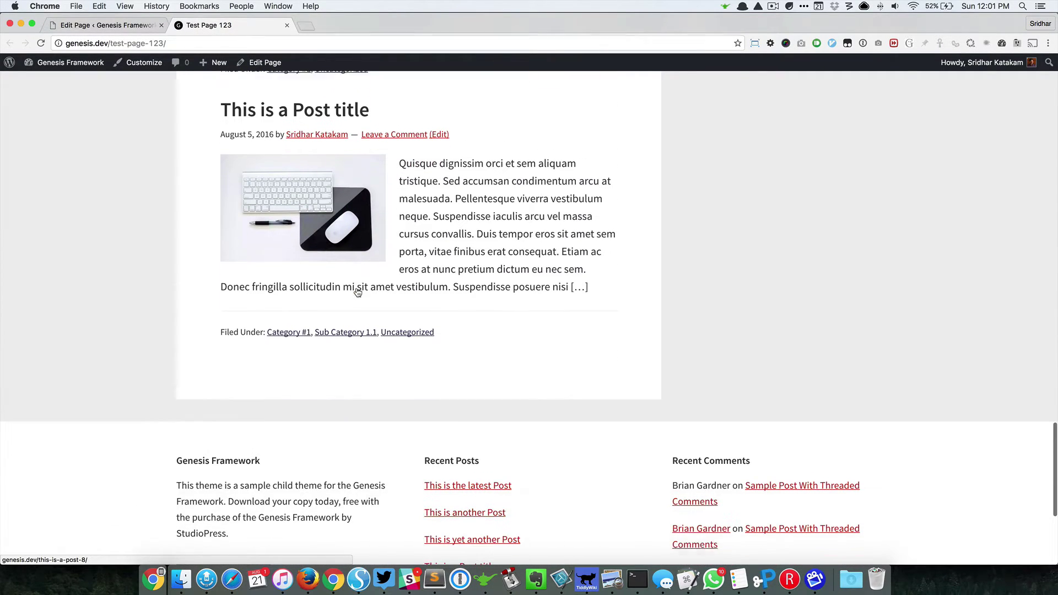
Step: Save the page with Show linked titles only enabled, then reload the live Test Page 123
click(107, 25)
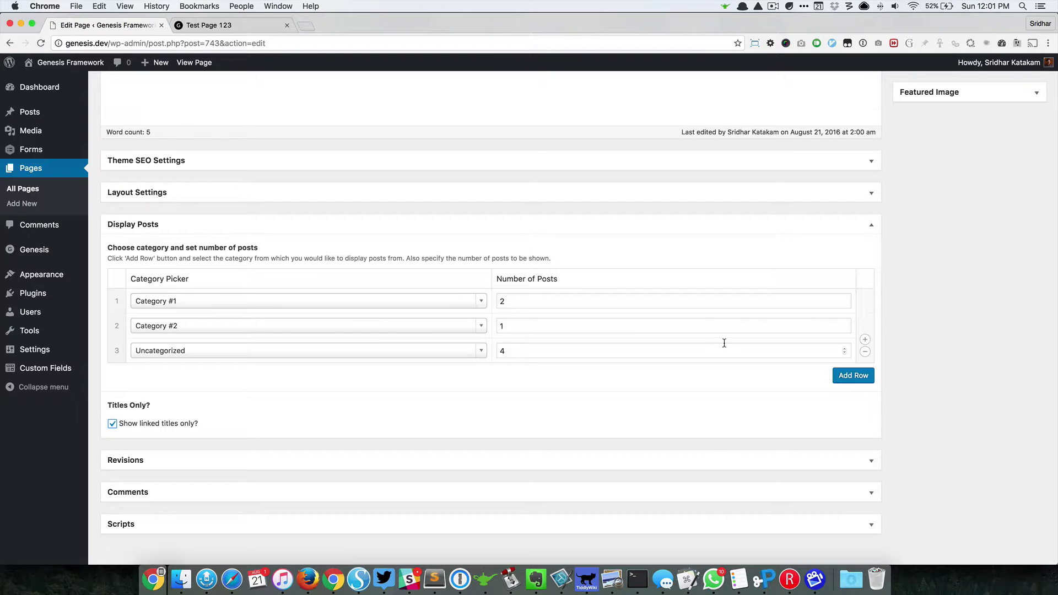
key(Return)
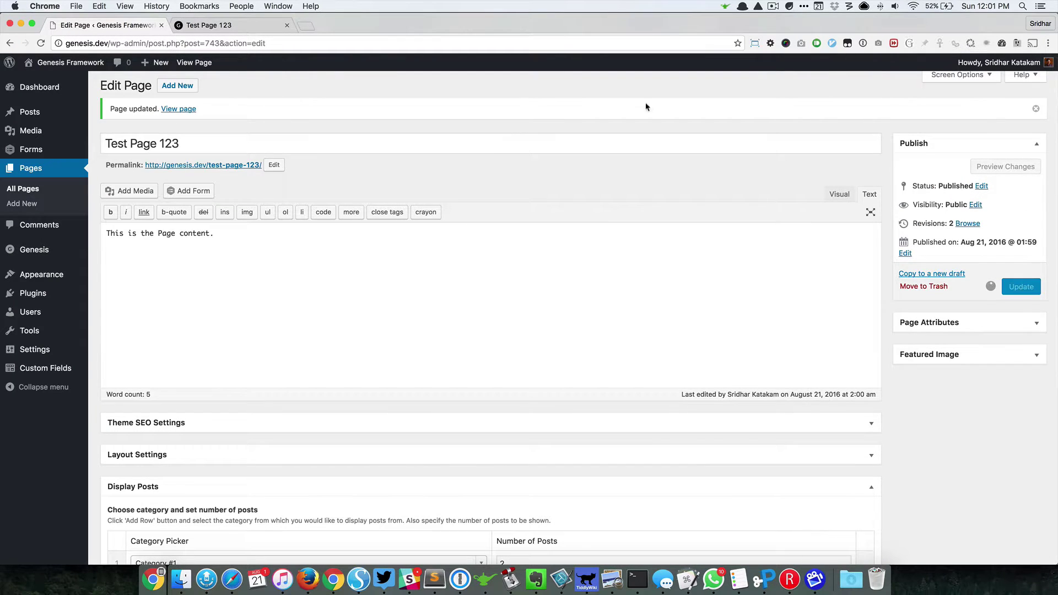
click(223, 26)
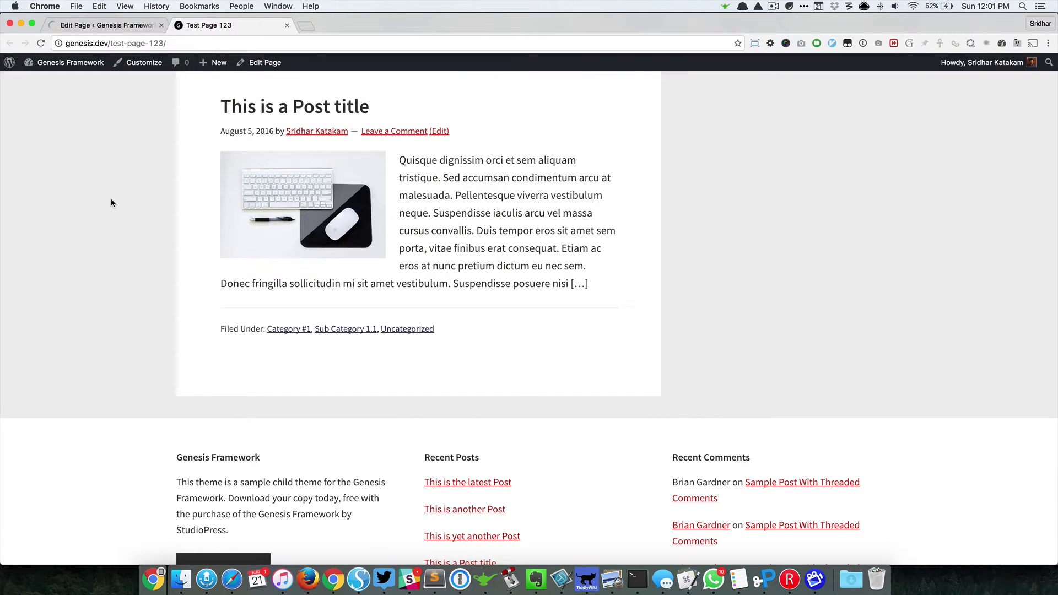
scroll(111, 203, up, 10)
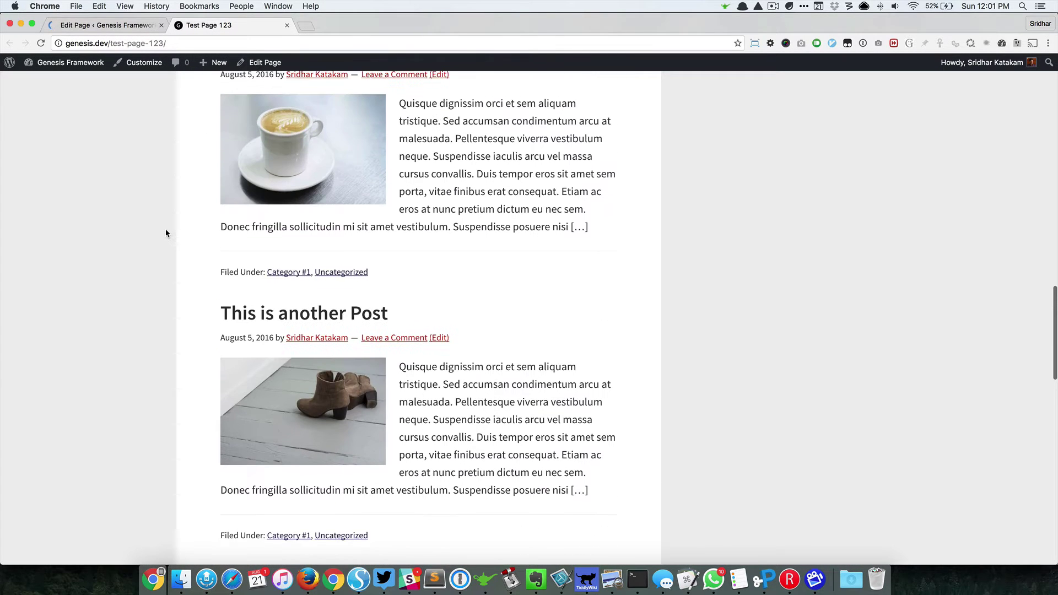
scroll(165, 233, up, 10)
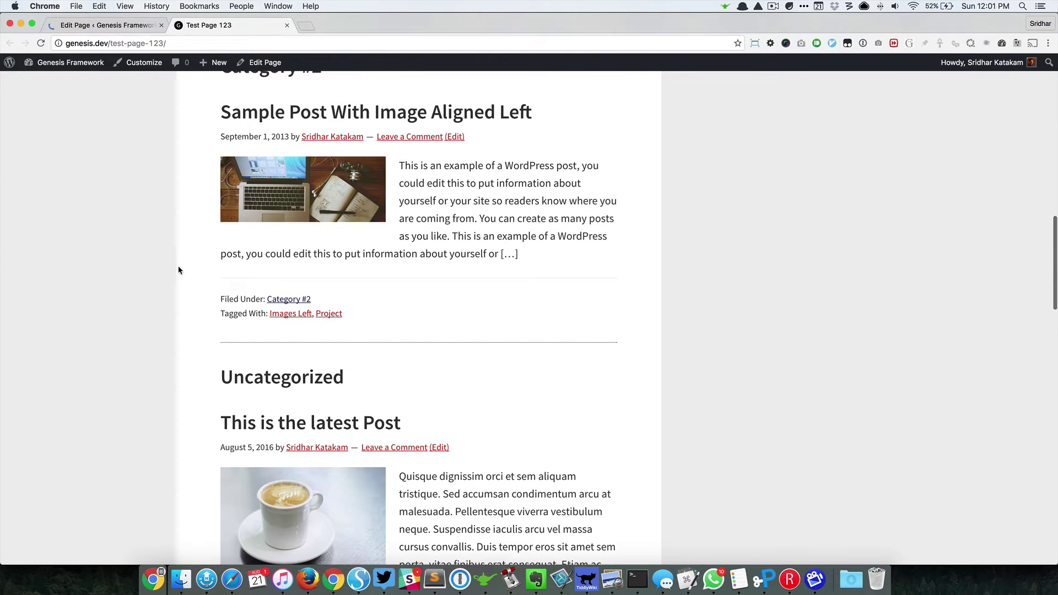
key(super+r)
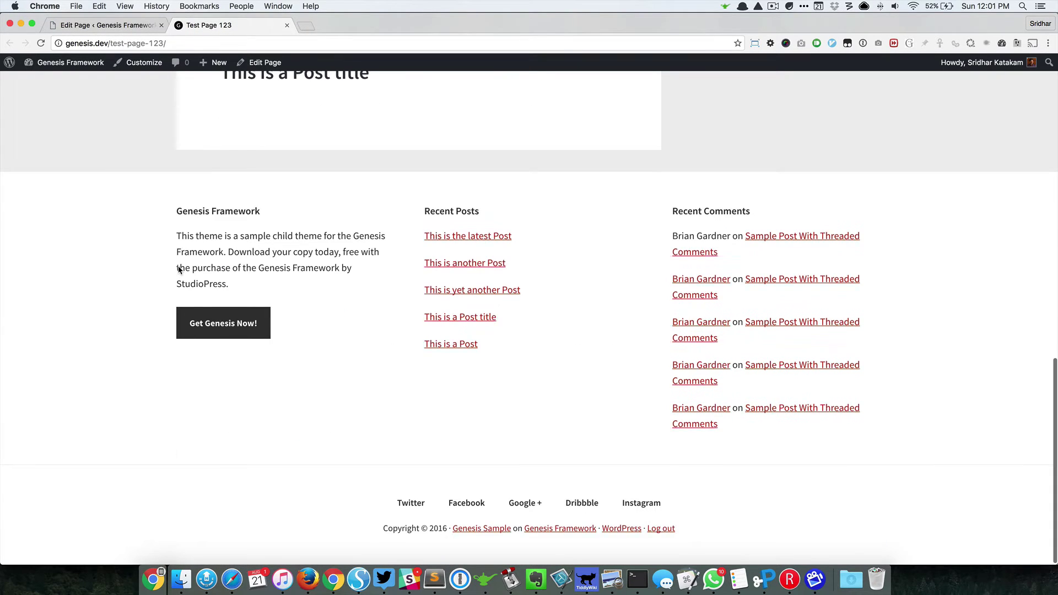
Step: Review the live titles-only listing for all three categories, then return to the Edit Page tab
scroll(178, 270, up, 15)
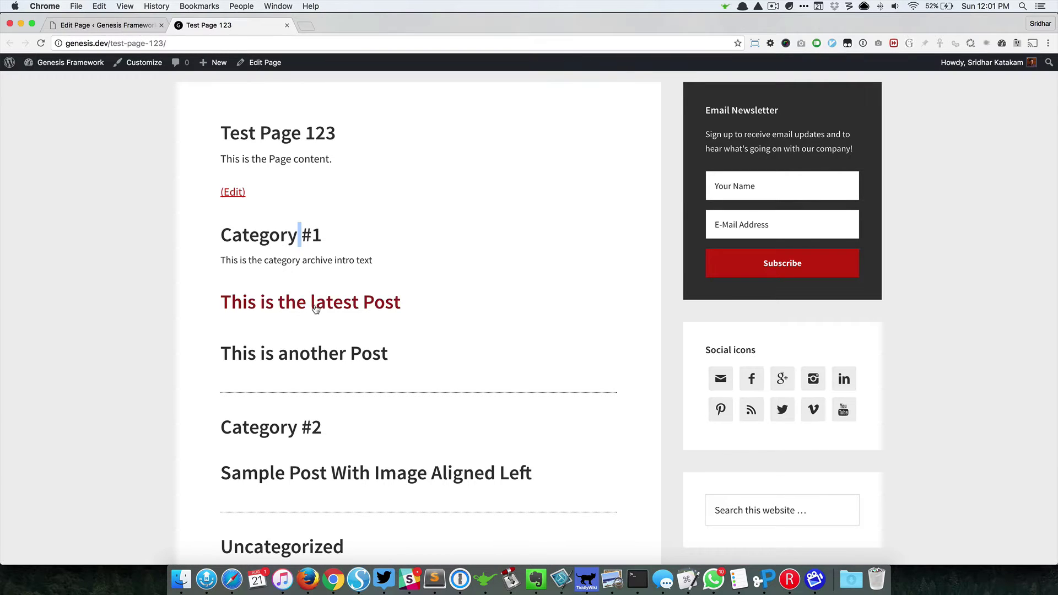
scroll(345, 308, down, 5)
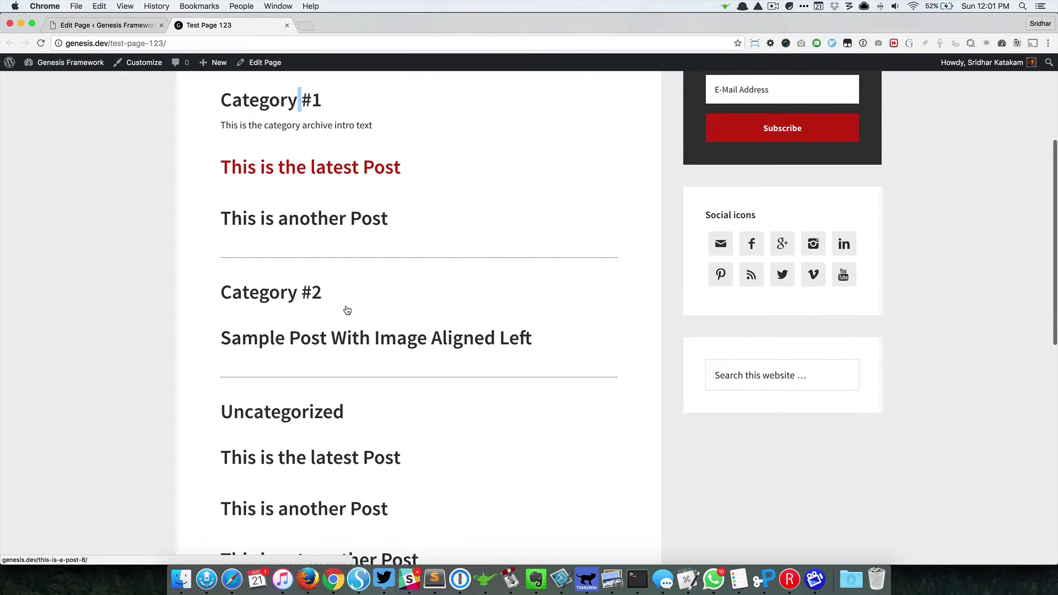
scroll(365, 338, down, 6)
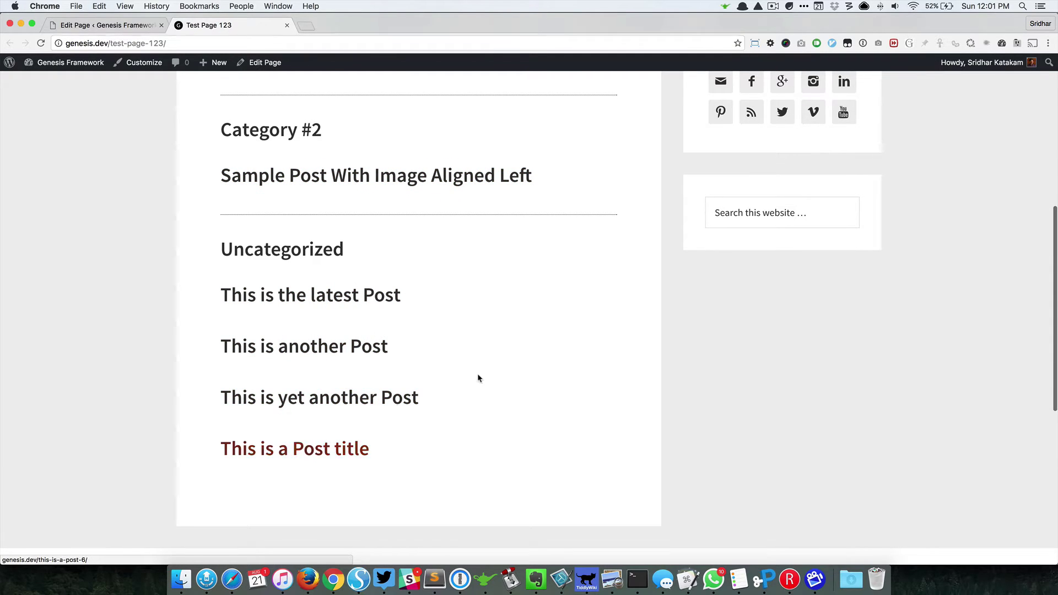
scroll(490, 370, up, 14)
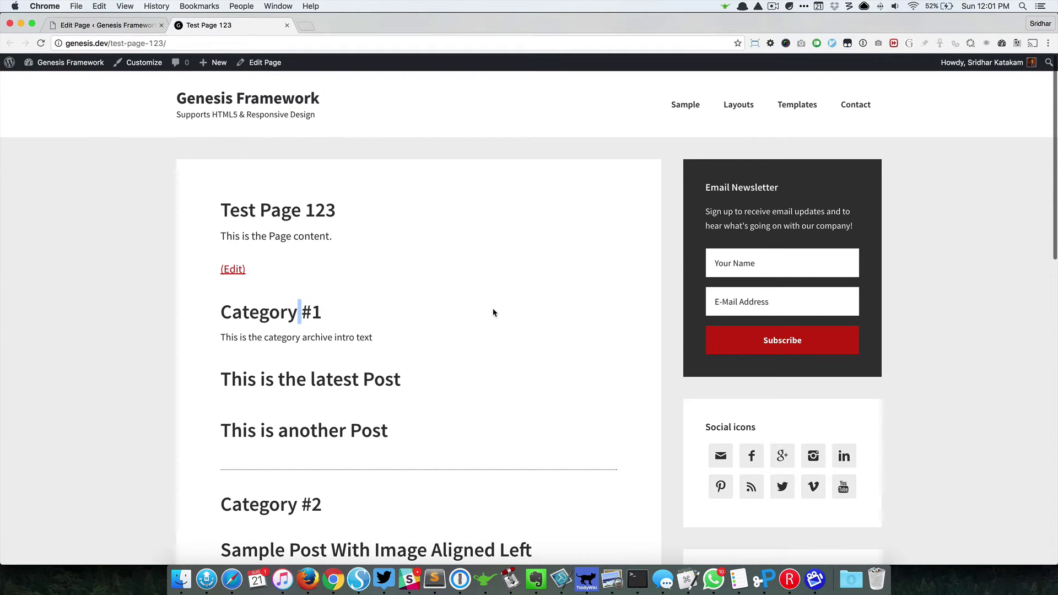
click(135, 29)
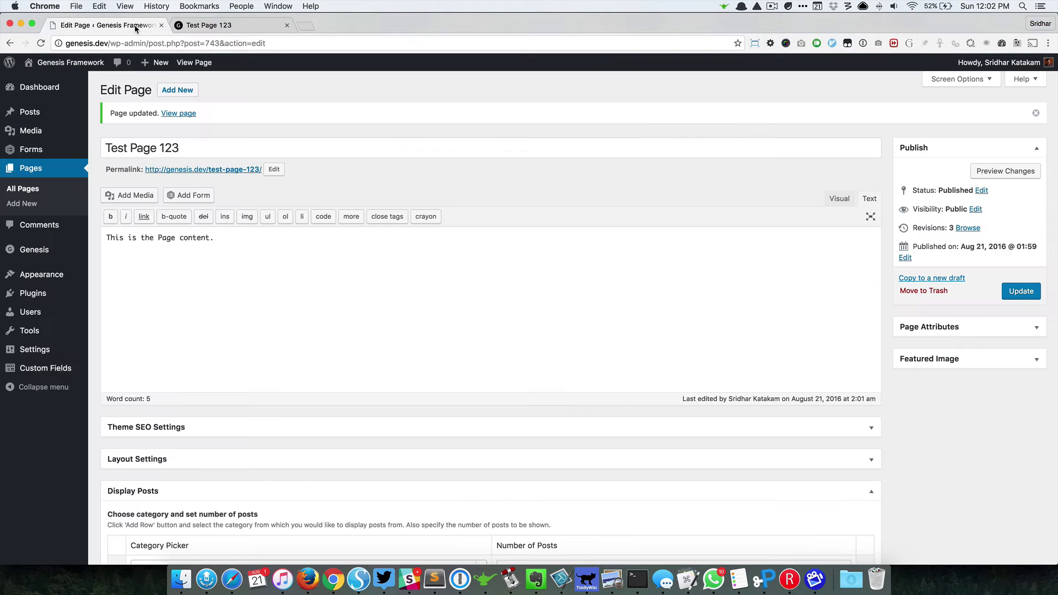
Step: Reorder rows to Category #2, Uncategorized, Category #1, update, and view the live page
scroll(448, 257, down, 5)
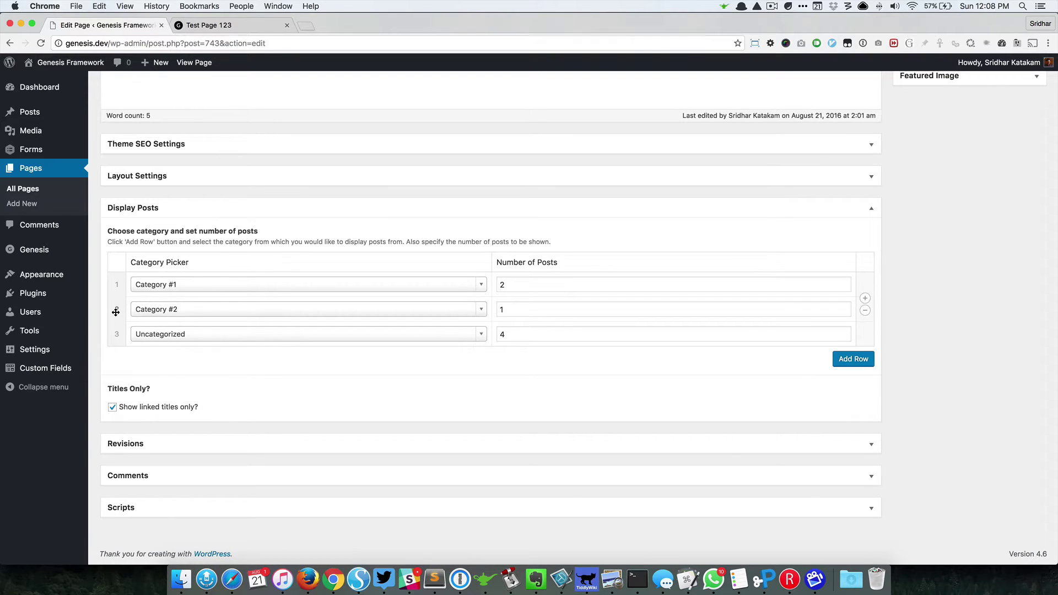
mouse_move(115, 300)
mouse_down()
mouse_move(111, 288)
mouse_move(117, 298)
mouse_up()
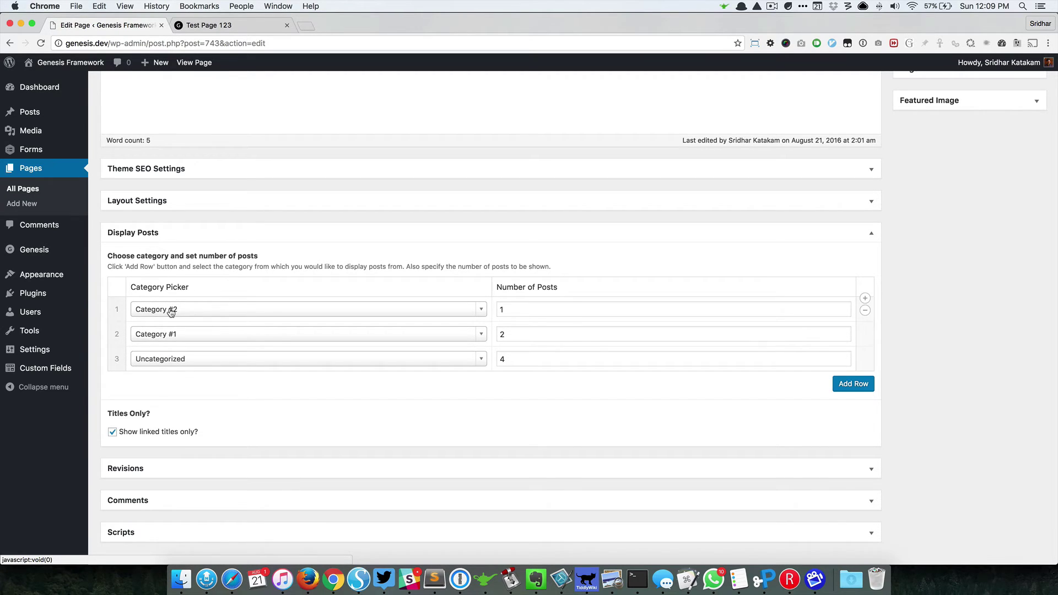
drag(116, 359, 122, 333)
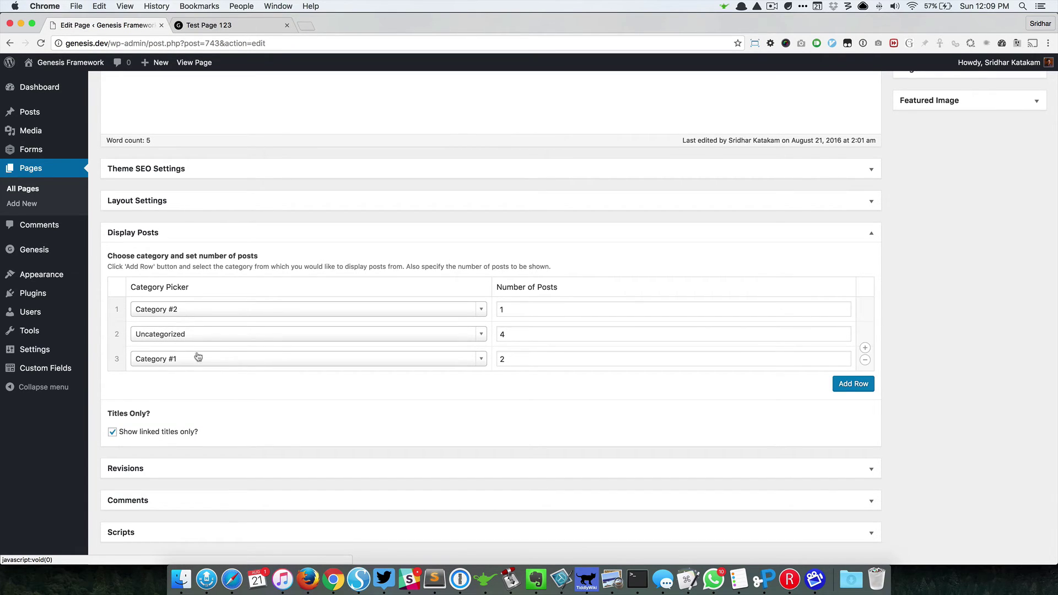
scroll(962, 295, up, 5)
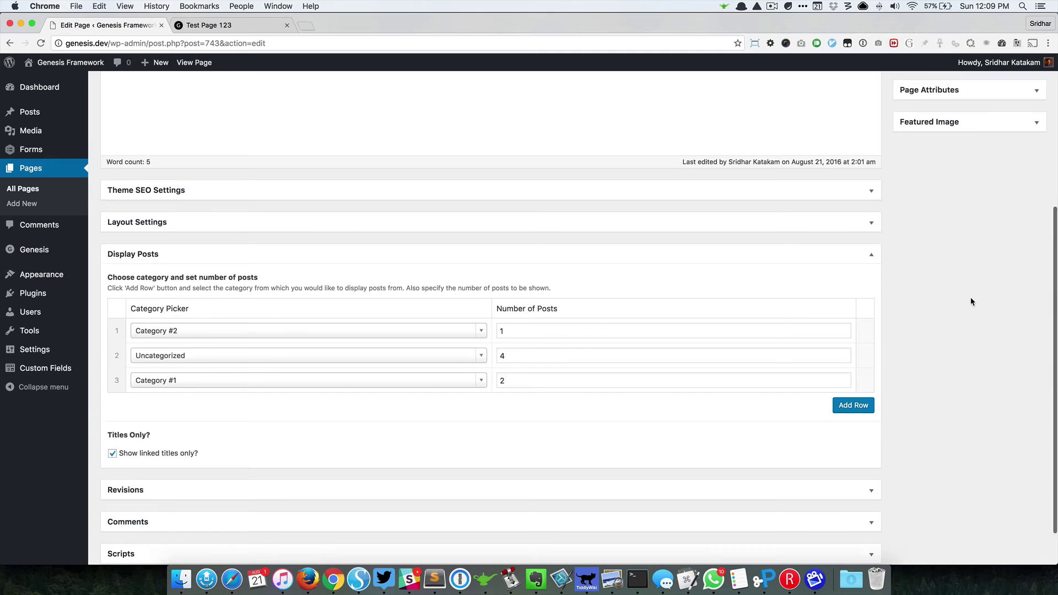
click(1017, 250)
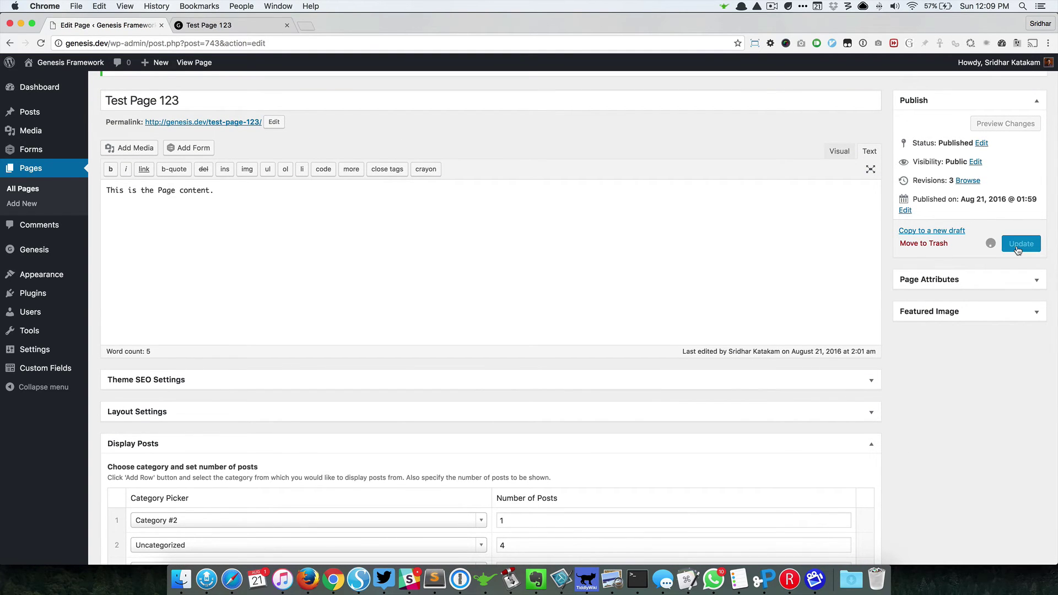
click(230, 26)
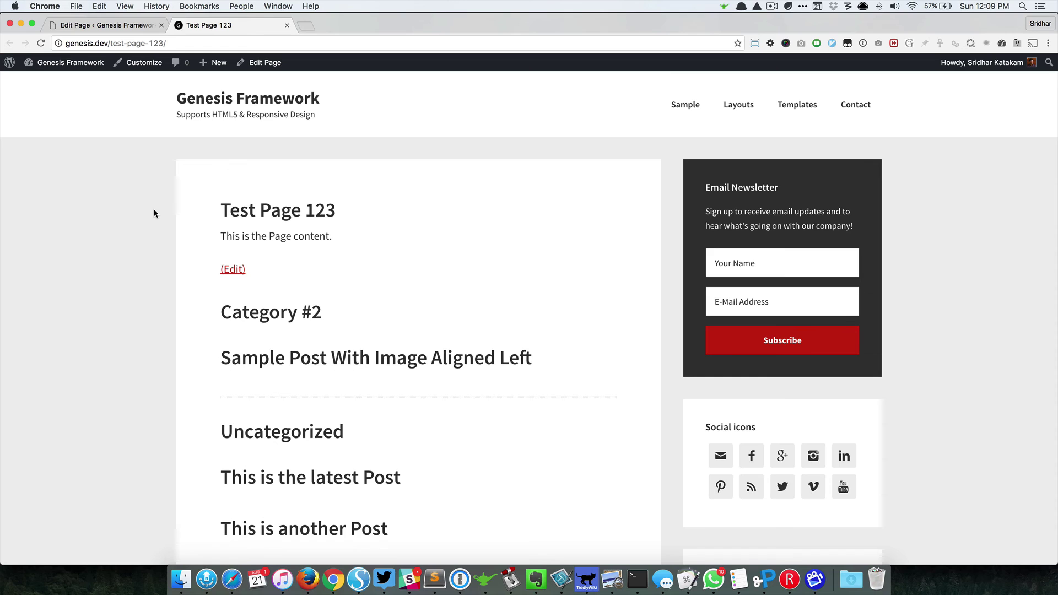
Step: Highlight the Category #2, Uncategorized, then Category #1 headings on Test Page 123 to confirm the order
scroll(163, 239, down, 3)
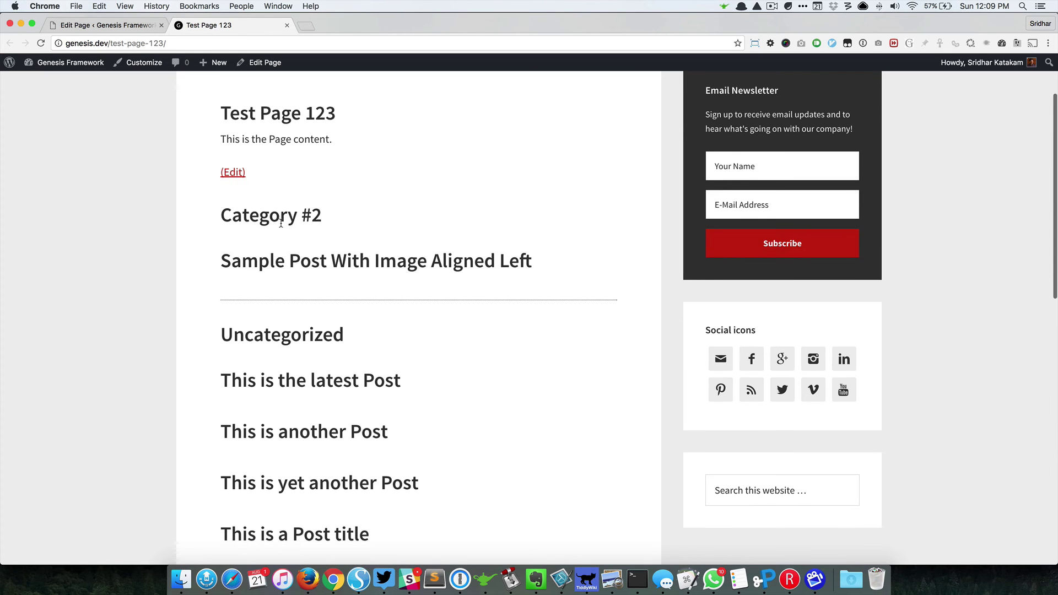
double_click(275, 218)
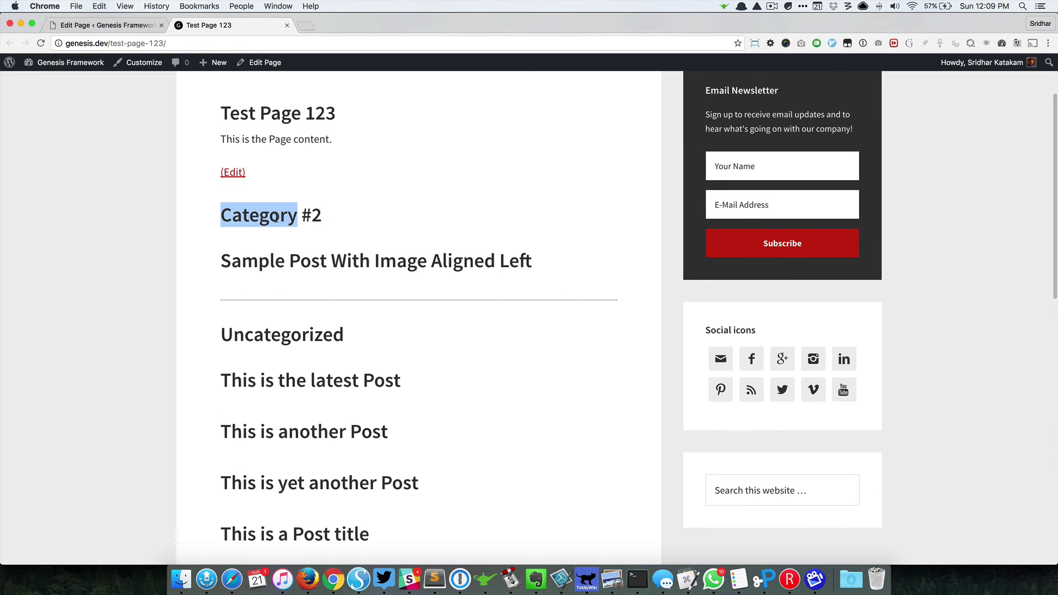
double_click(309, 331)
scroll(311, 342, down, 2)
scroll(303, 375, down, 2)
triple_click(294, 439)
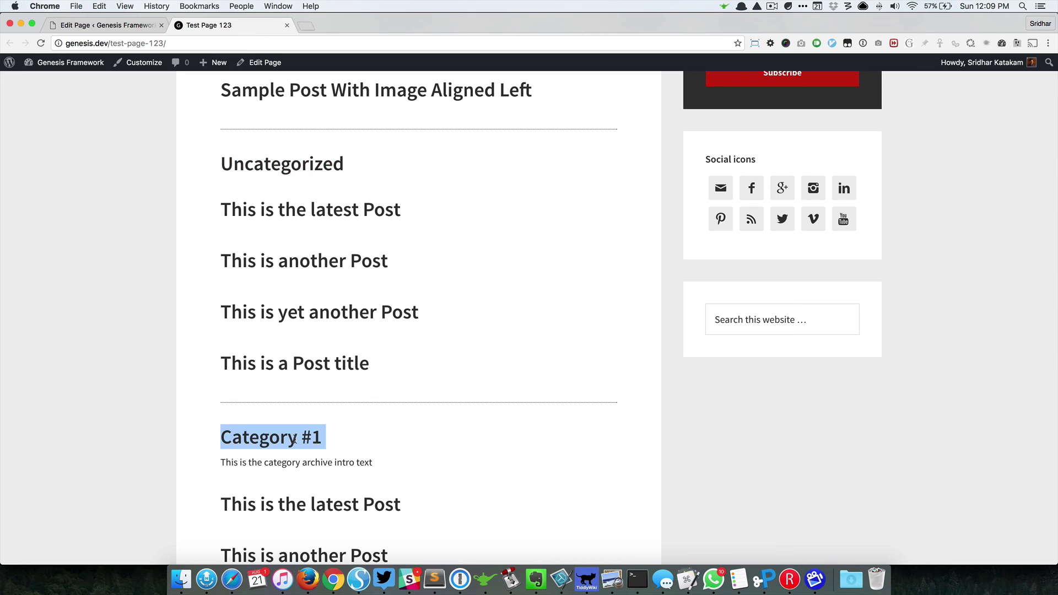
scroll(388, 270, up, 5)
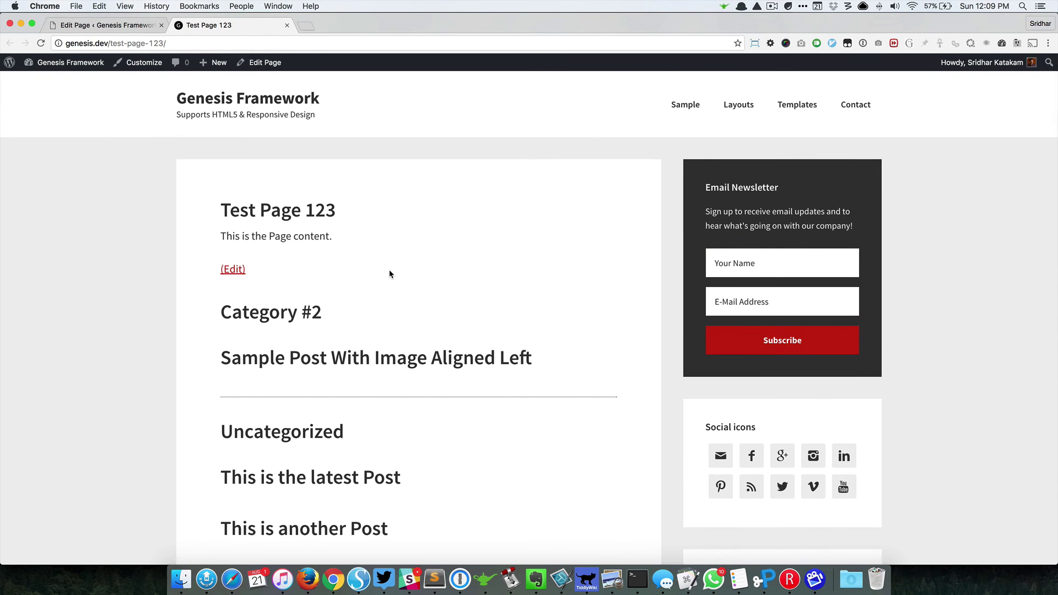